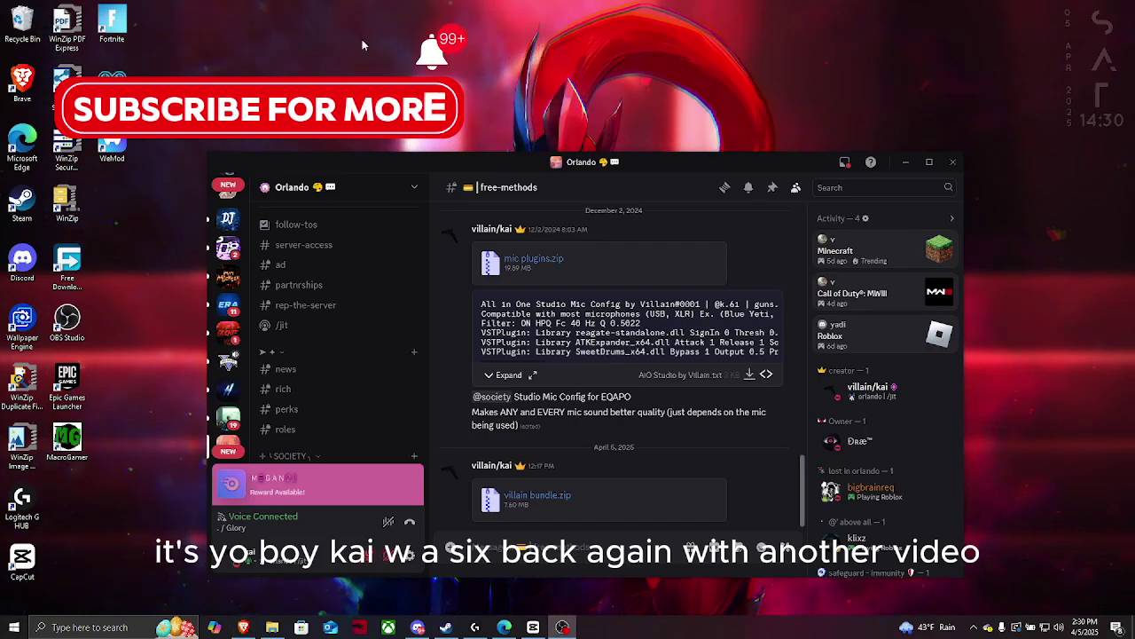
# Step: Bring up the desktop context menu and dismiss it
pyautogui.rightClick(507, 86)
pyautogui.moveTo(568, 107)
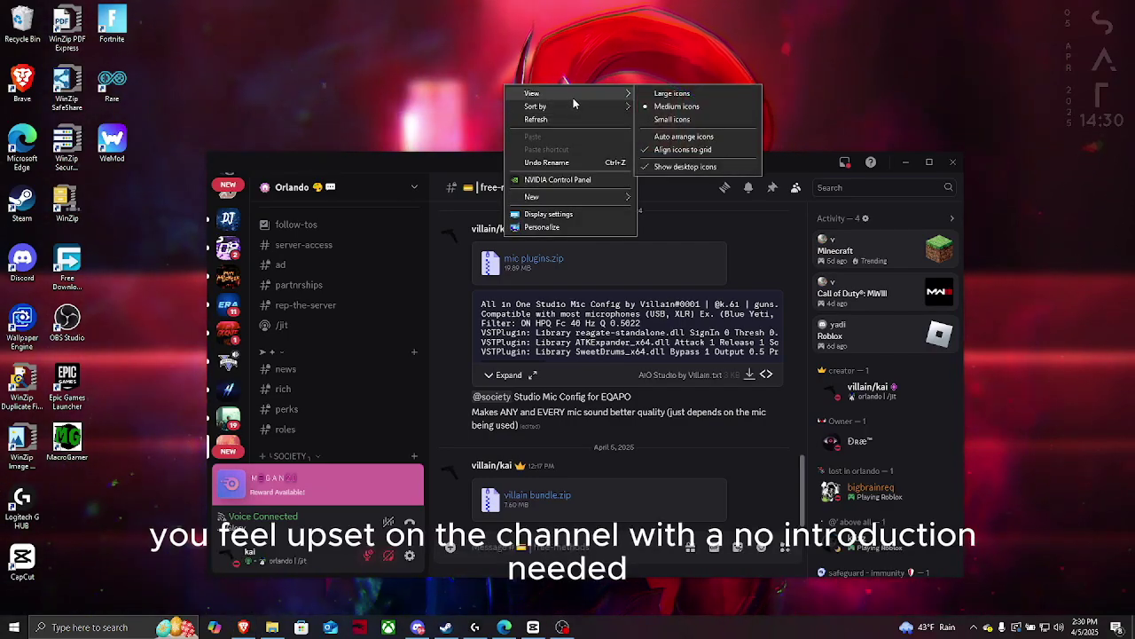
pyautogui.click(486, 70)
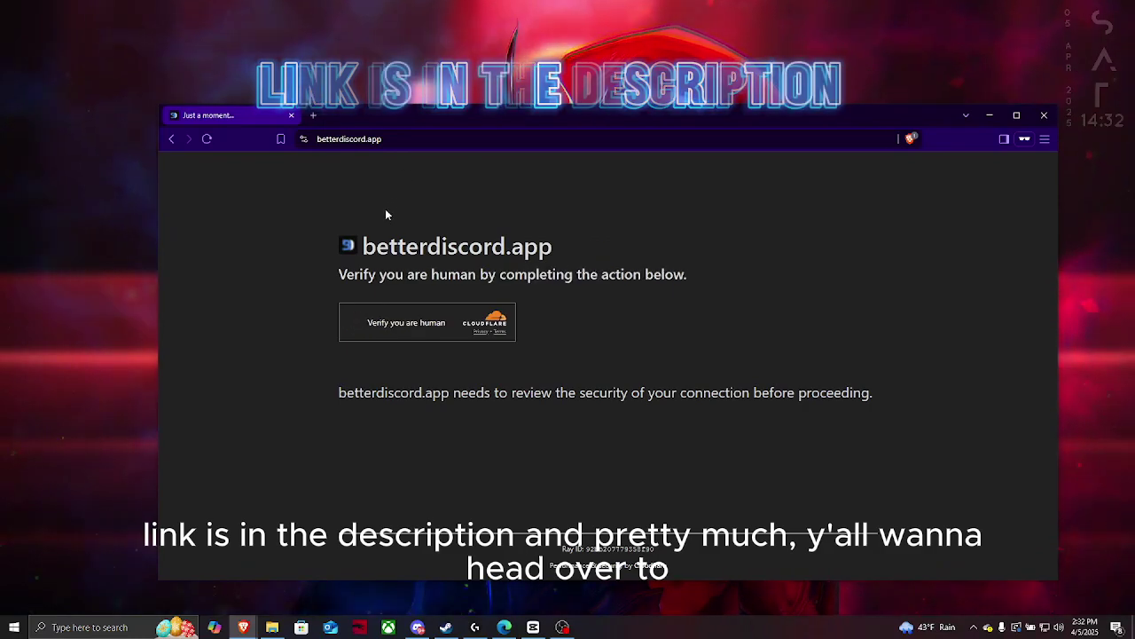
# Step: Pass the Cloudflare human check on betterdiscord.app, then open and dismiss the page's context menu
pyautogui.click(356, 322)
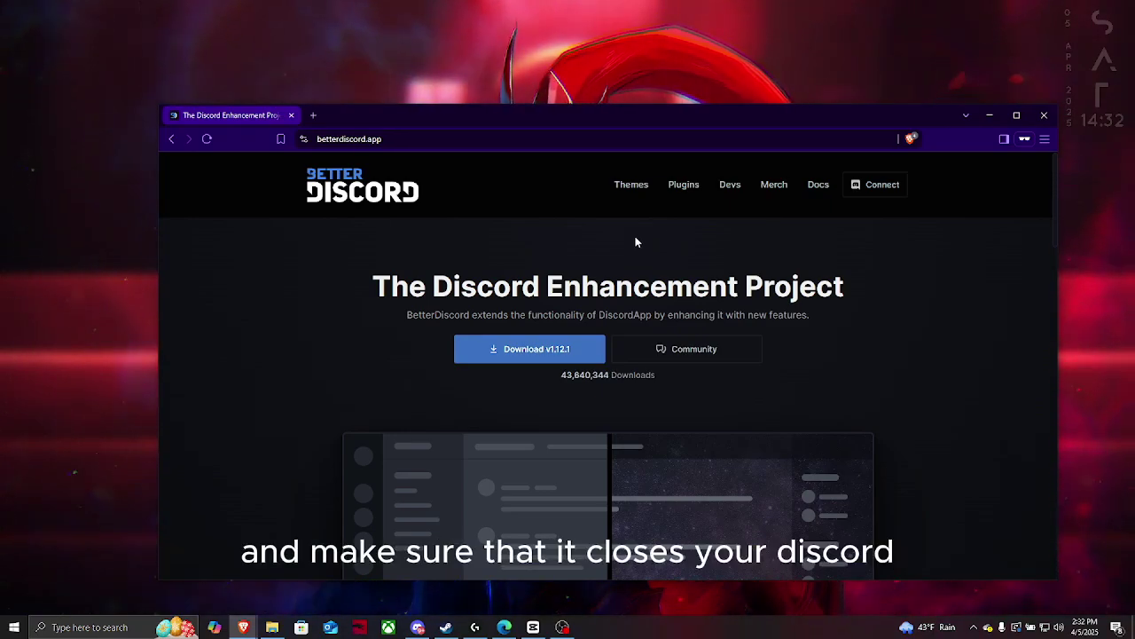
pyautogui.rightClick(682, 252)
pyautogui.click(555, 277)
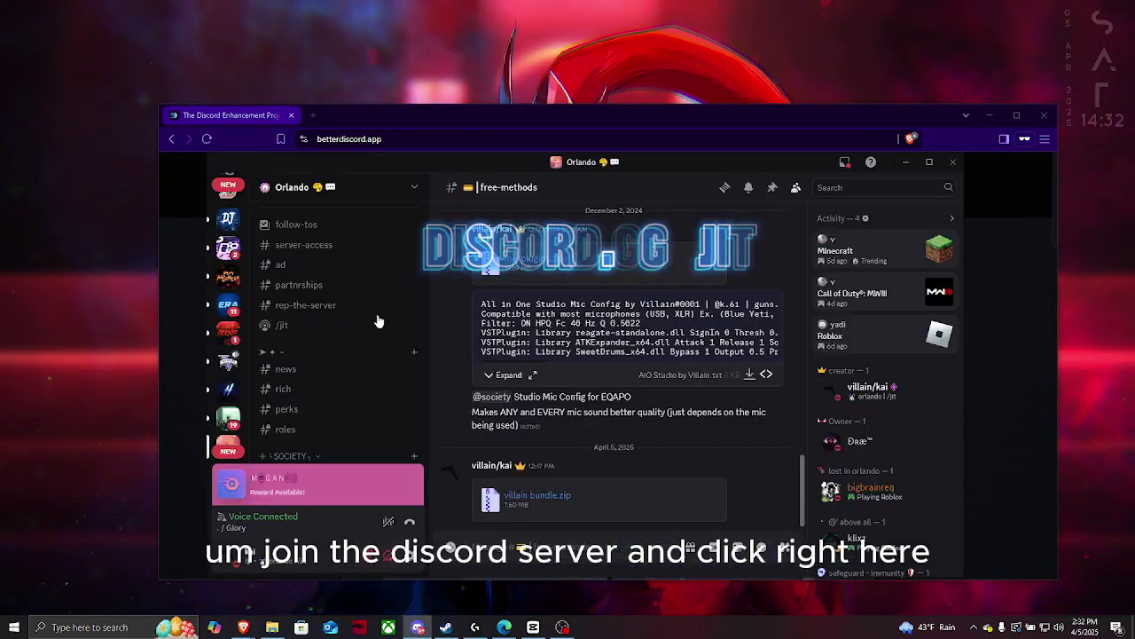
pyautogui.scroll(3, 322, 254)
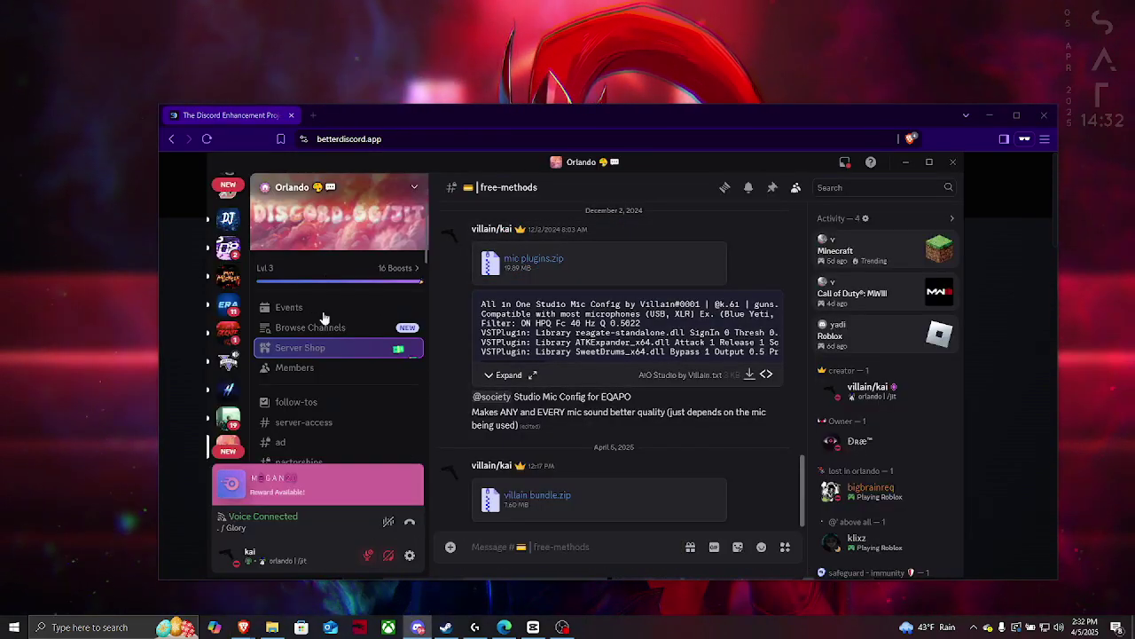
pyautogui.click(408, 422)
pyautogui.scroll(-10, 404, 439)
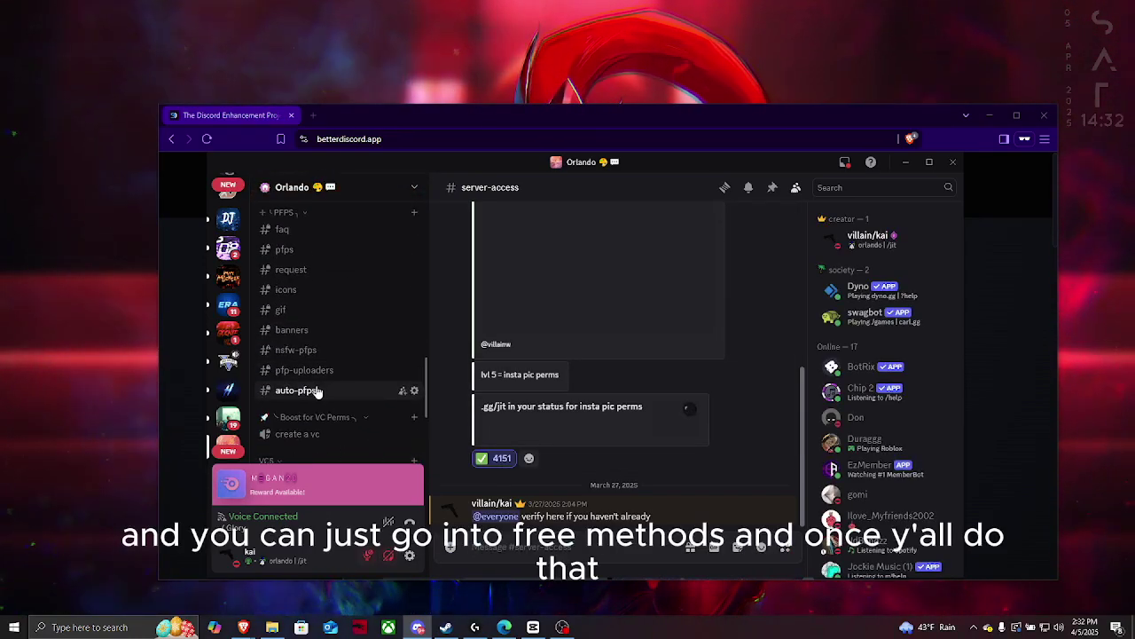
pyautogui.scroll(5, 317, 391)
pyautogui.click(355, 324)
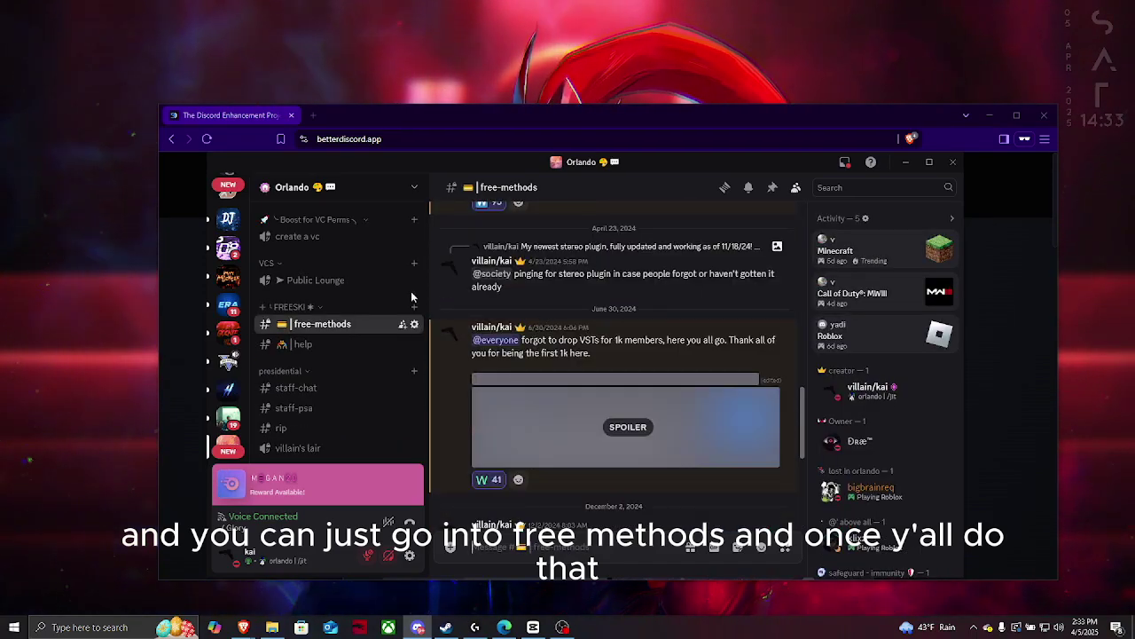
pyautogui.scroll(-5, 410, 298)
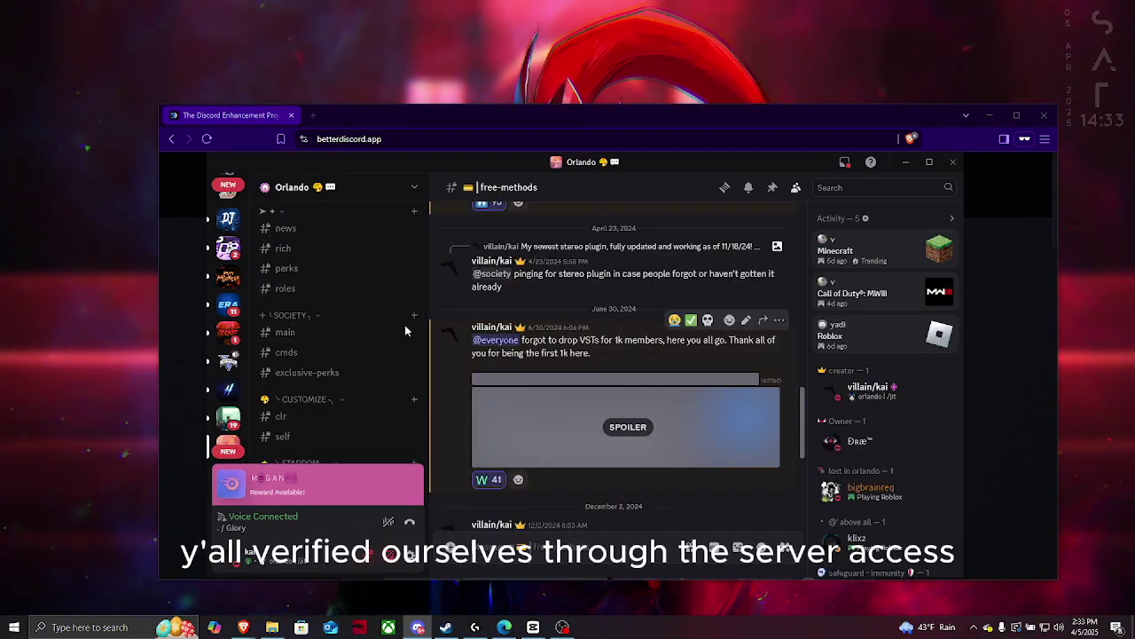
pyautogui.scroll(4, 293, 302)
pyautogui.scroll(-2, 660, 424)
pyautogui.scroll(-3, 660, 419)
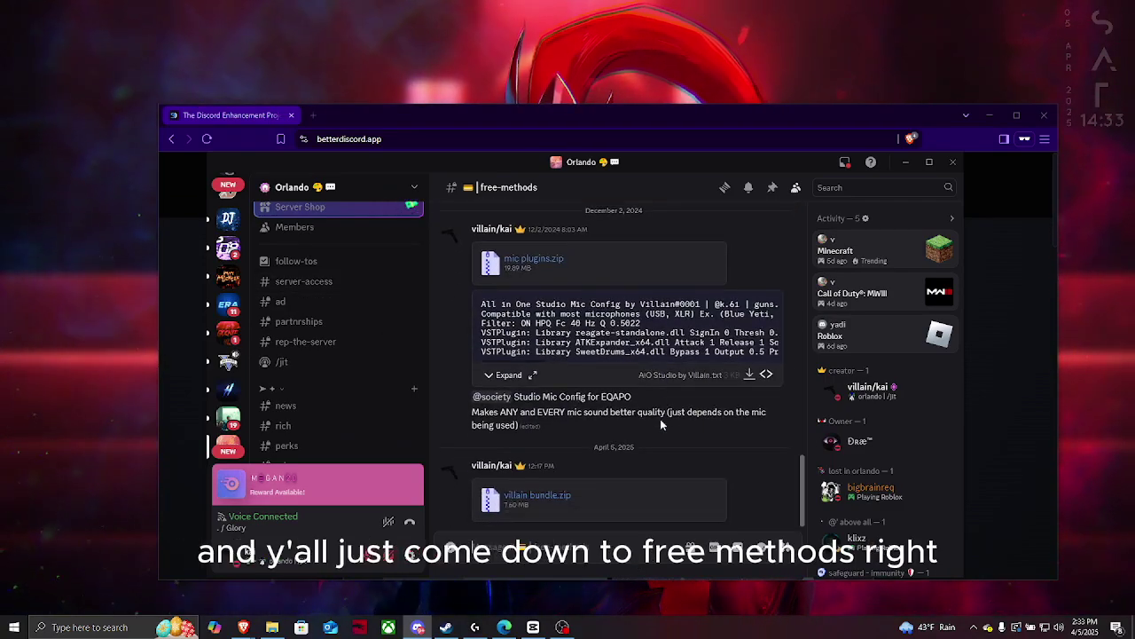
pyautogui.scroll(-5, 405, 400)
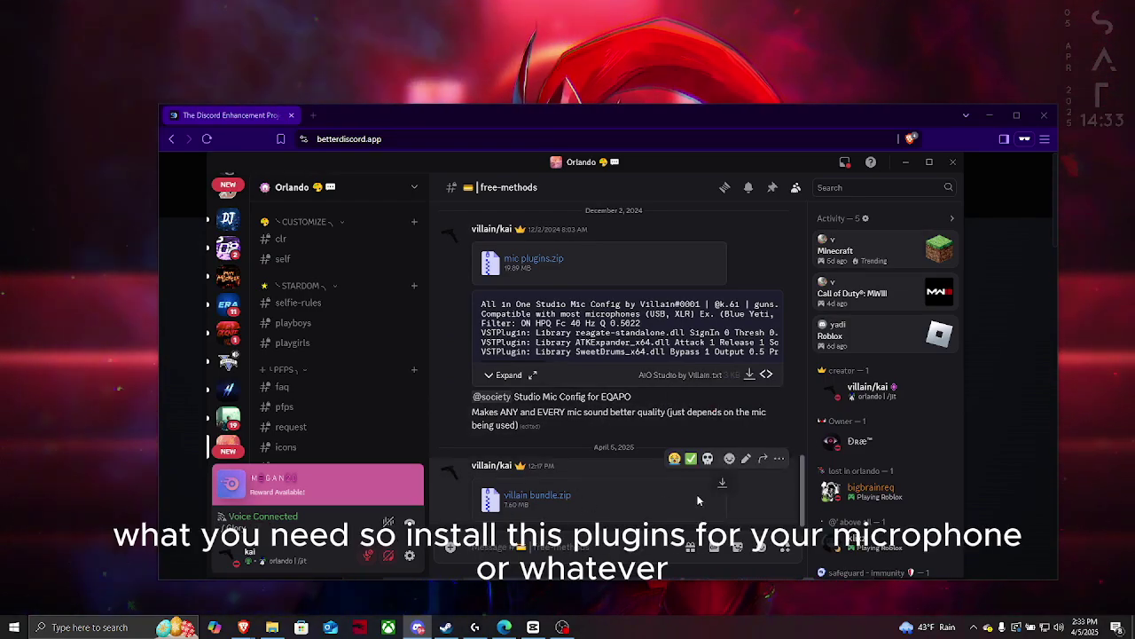
pyautogui.scroll(10, 693, 494)
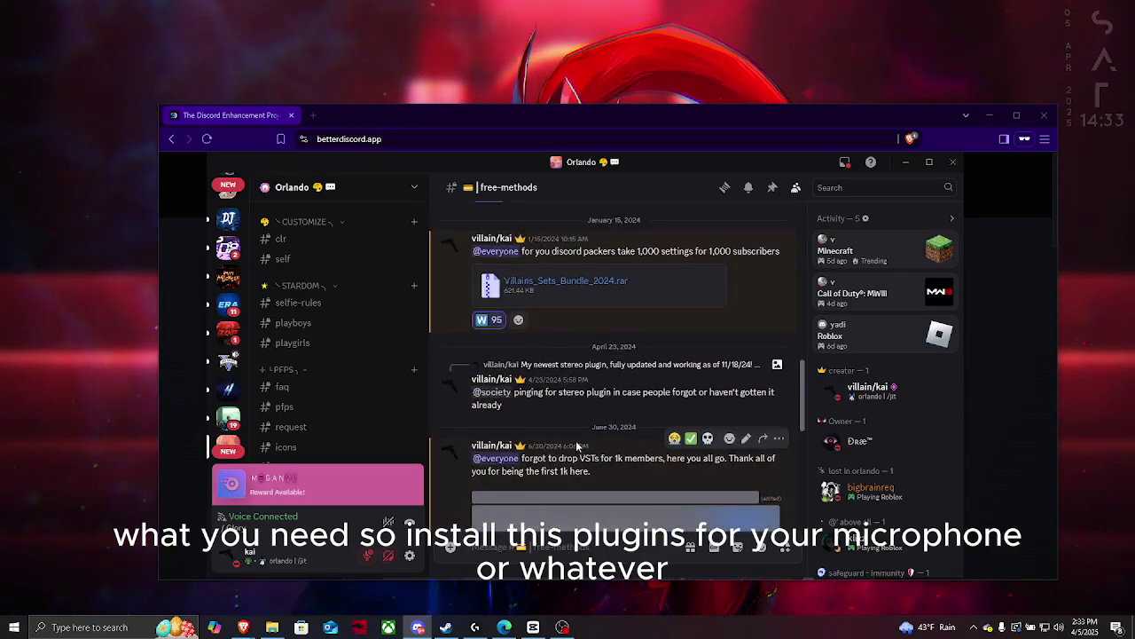
pyautogui.scroll(3, 581, 430)
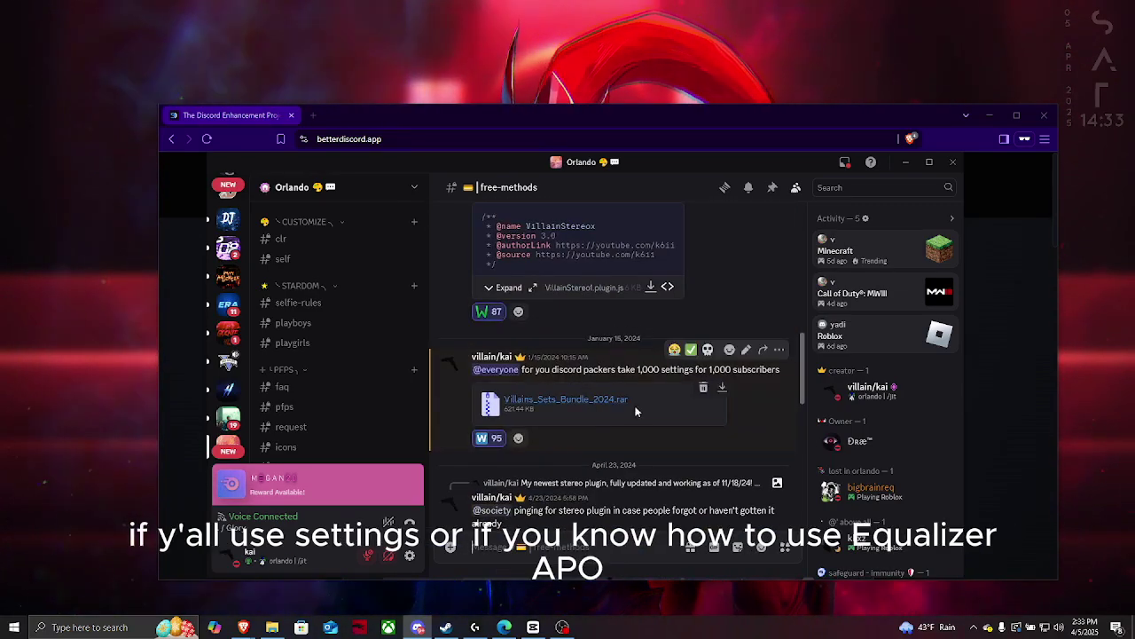
pyautogui.scroll(4, 643, 418)
pyautogui.scroll(-7, 656, 432)
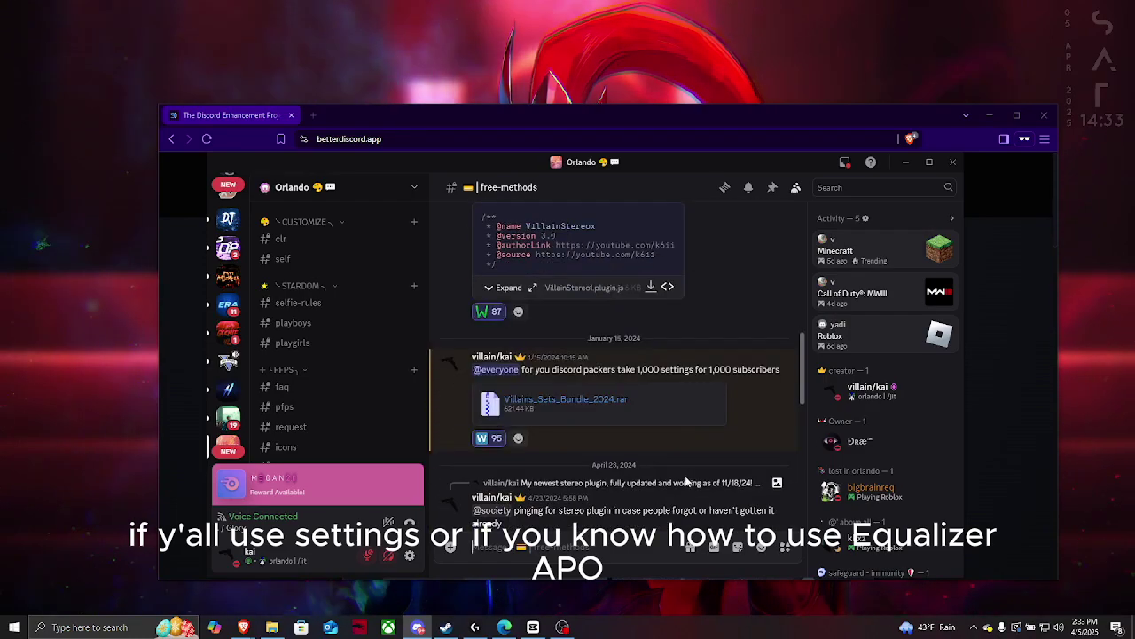
pyautogui.scroll(8, 669, 440)
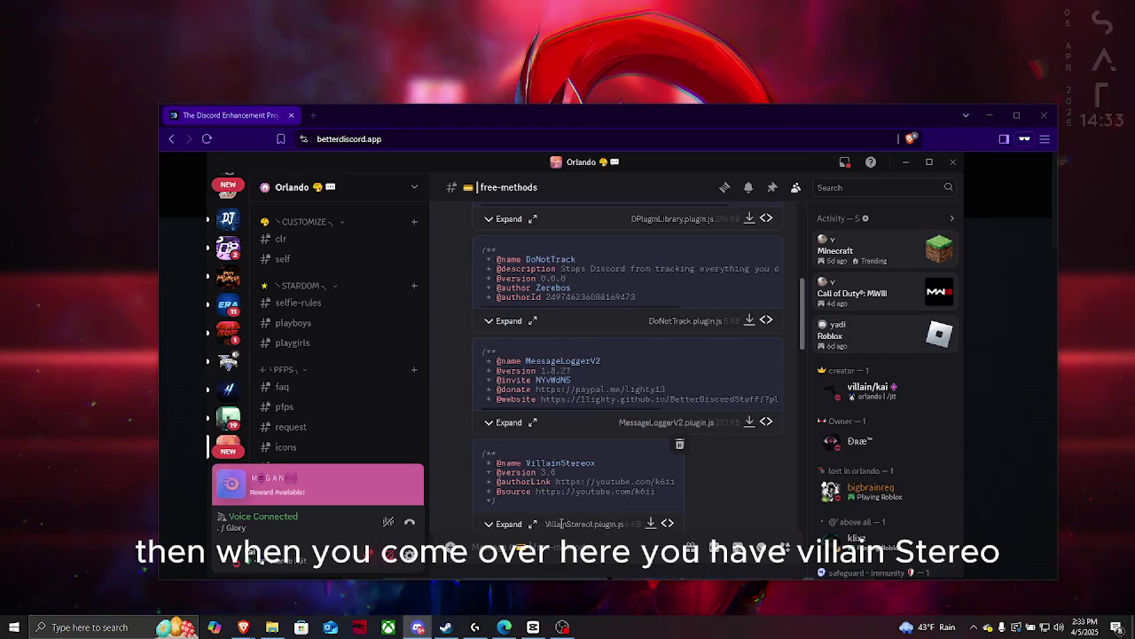
pyautogui.scroll(-10, 587, 508)
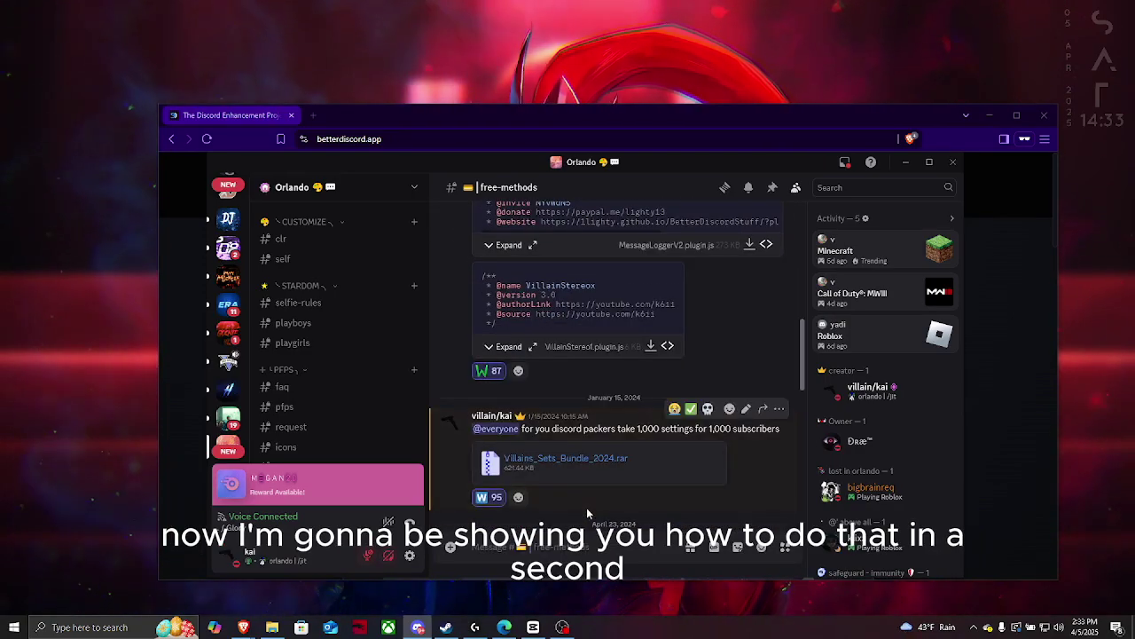
pyautogui.scroll(-2, 602, 473)
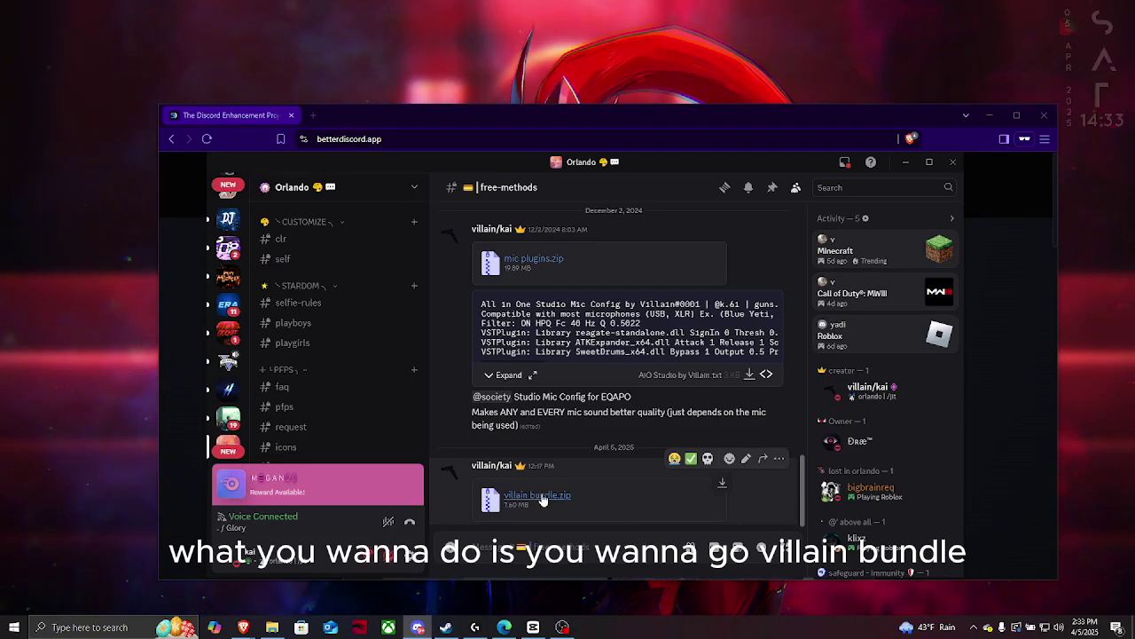
# Step: Open villain bundle.zip in WinZip and launch %localappdata% from the Run dialog
pyautogui.click(641, 490)
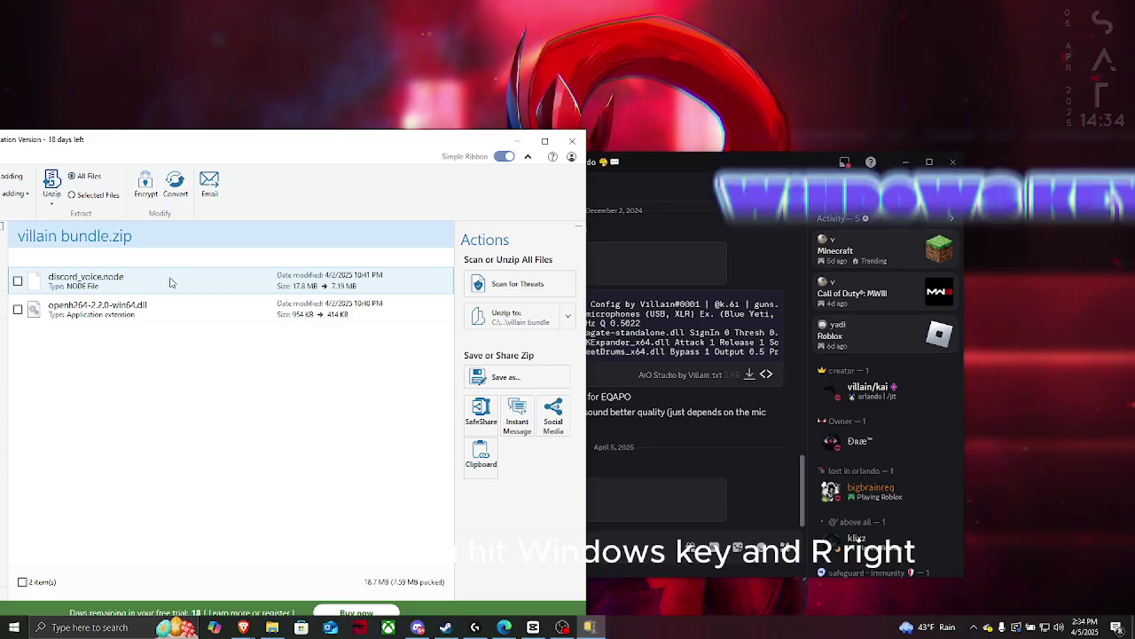
pyautogui.press('super+r')
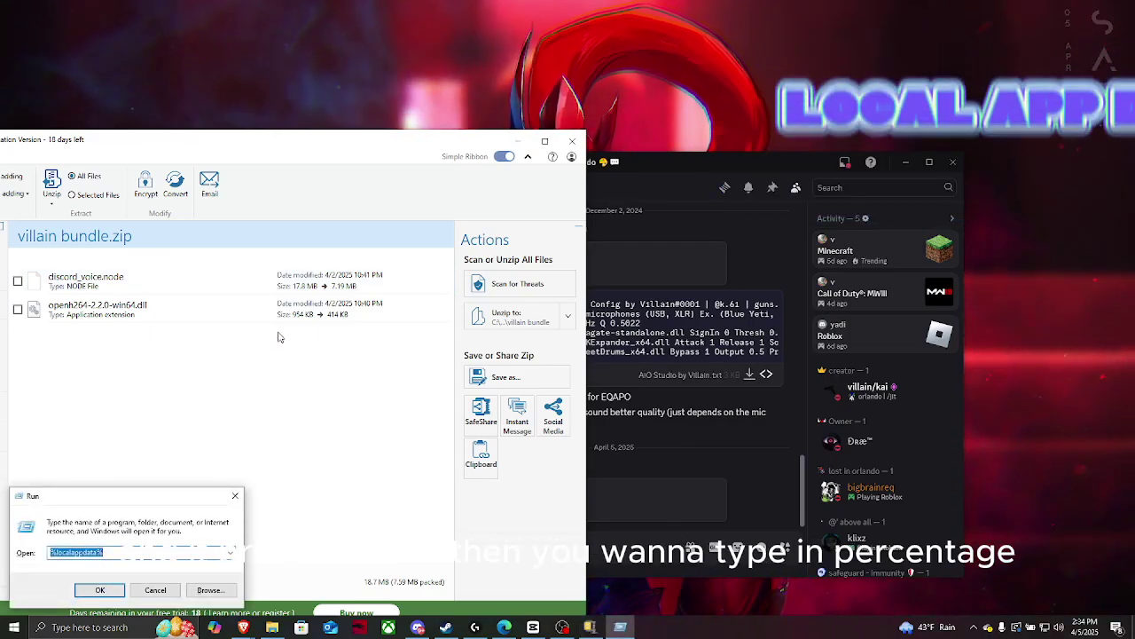
pyautogui.press('Return')
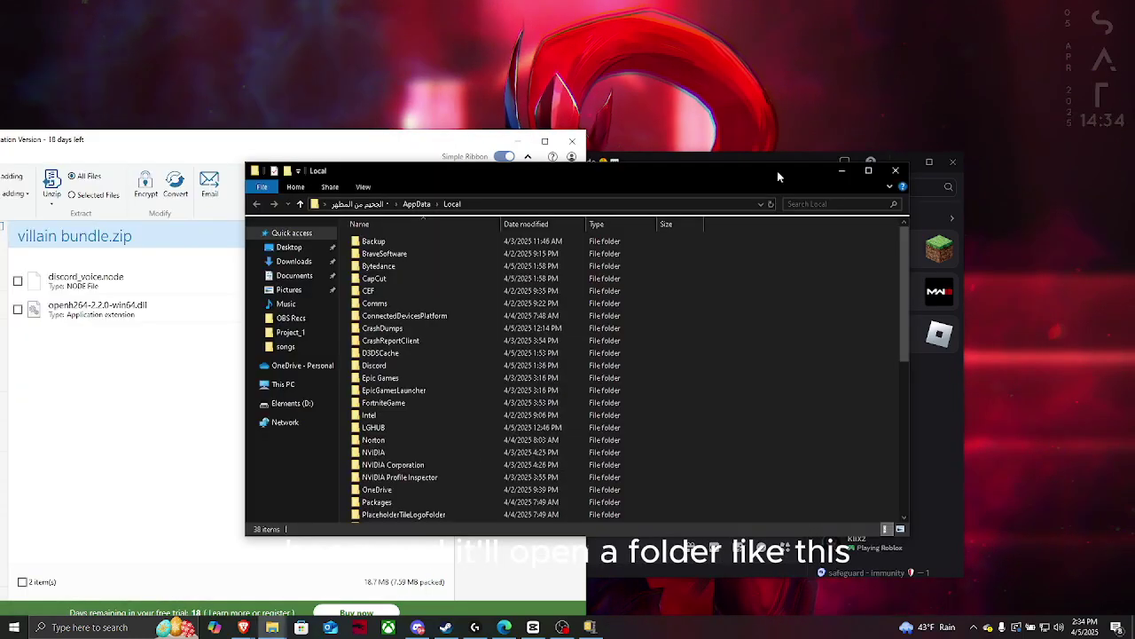
# Step: Reposition the Local AppData window and cancel an accidental rename of the BraveSoftware folder
pyautogui.moveTo(777, 175); pyautogui.dragTo(605, 160)
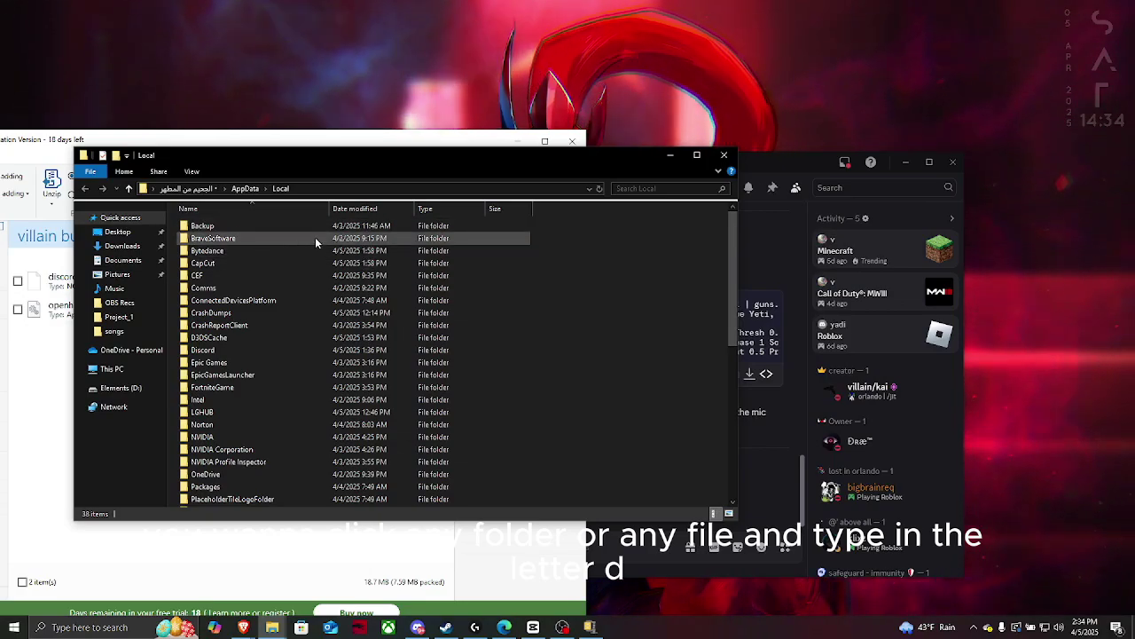
pyautogui.click(252, 242)
pyautogui.rightClick(252, 241)
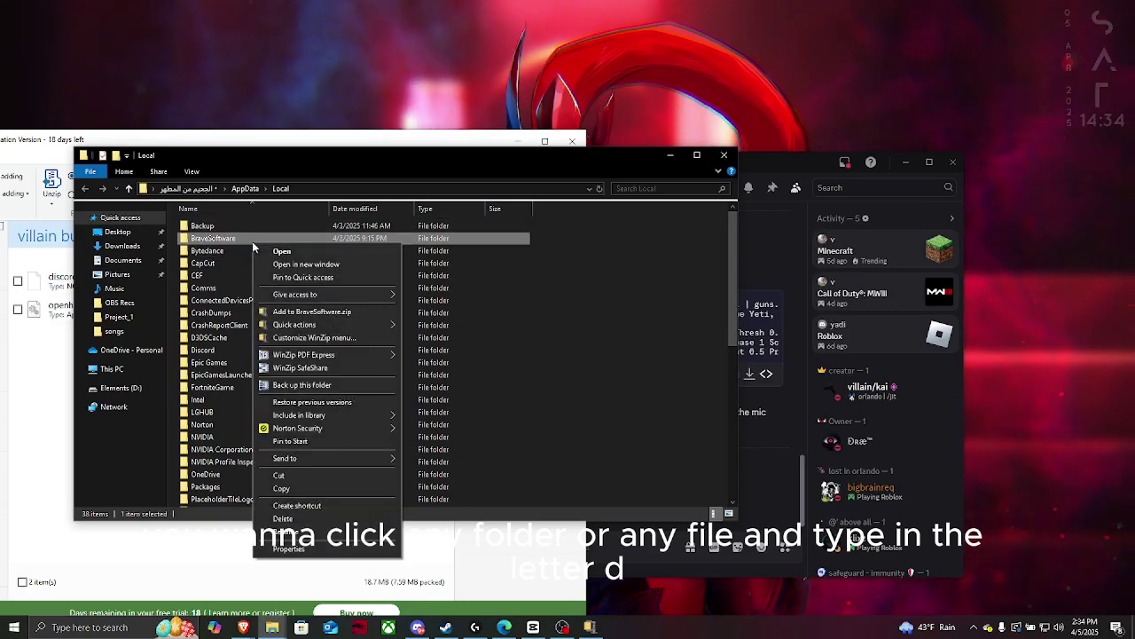
pyautogui.click(224, 239)
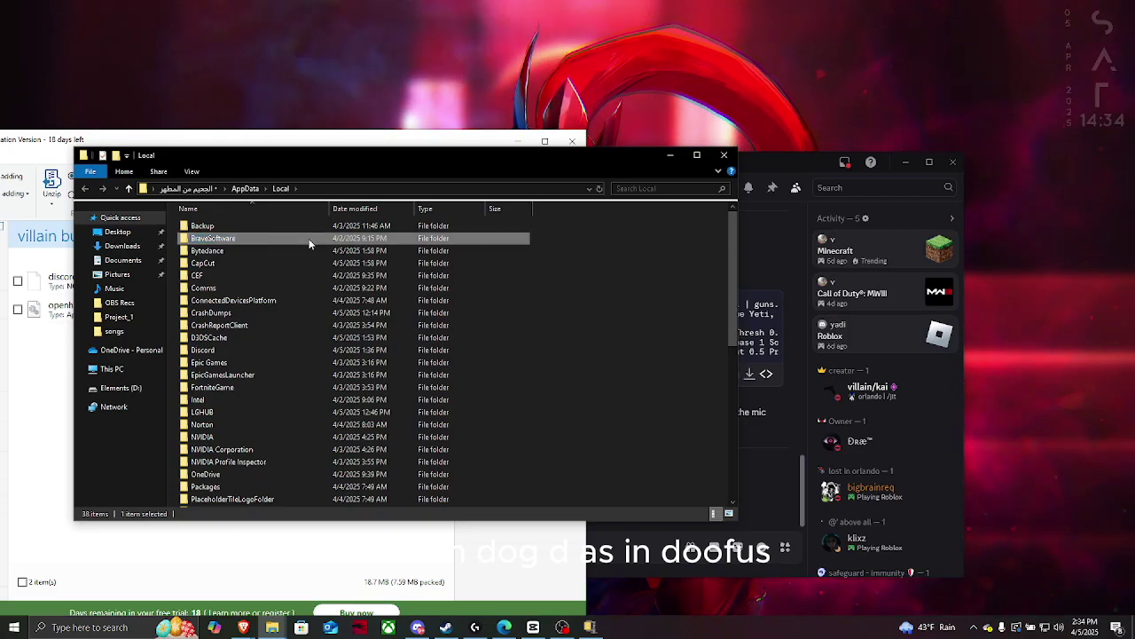
pyautogui.click(211, 338)
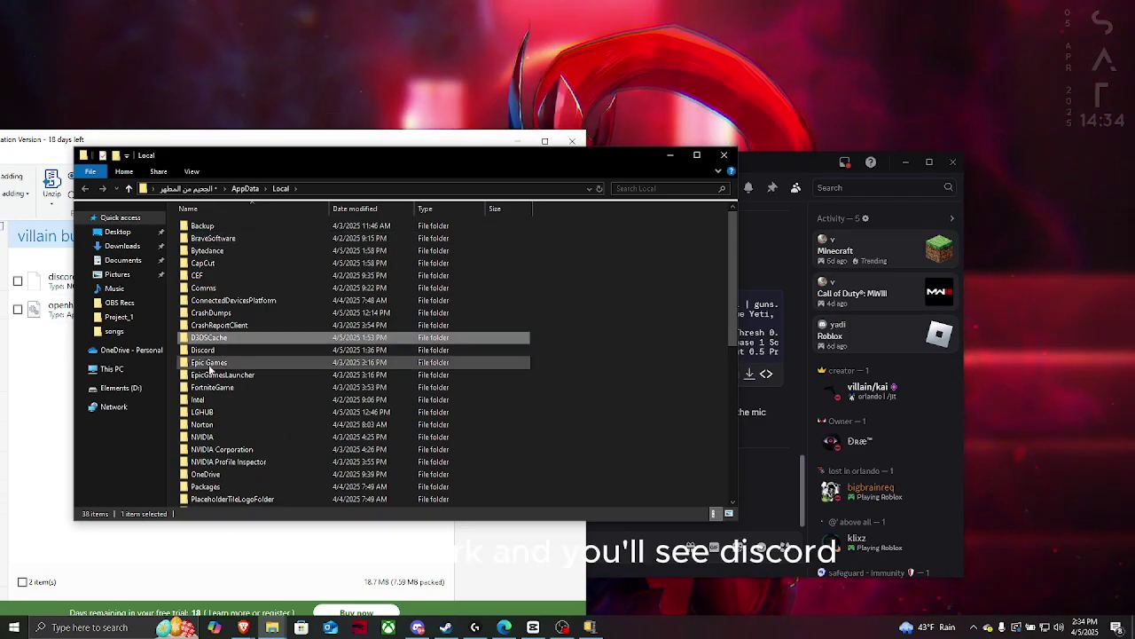
# Step: Drill into Discord > app-1.0.9188 > modules > discord_voice-1 > discord_voice
pyautogui.doubleClick(216, 350)
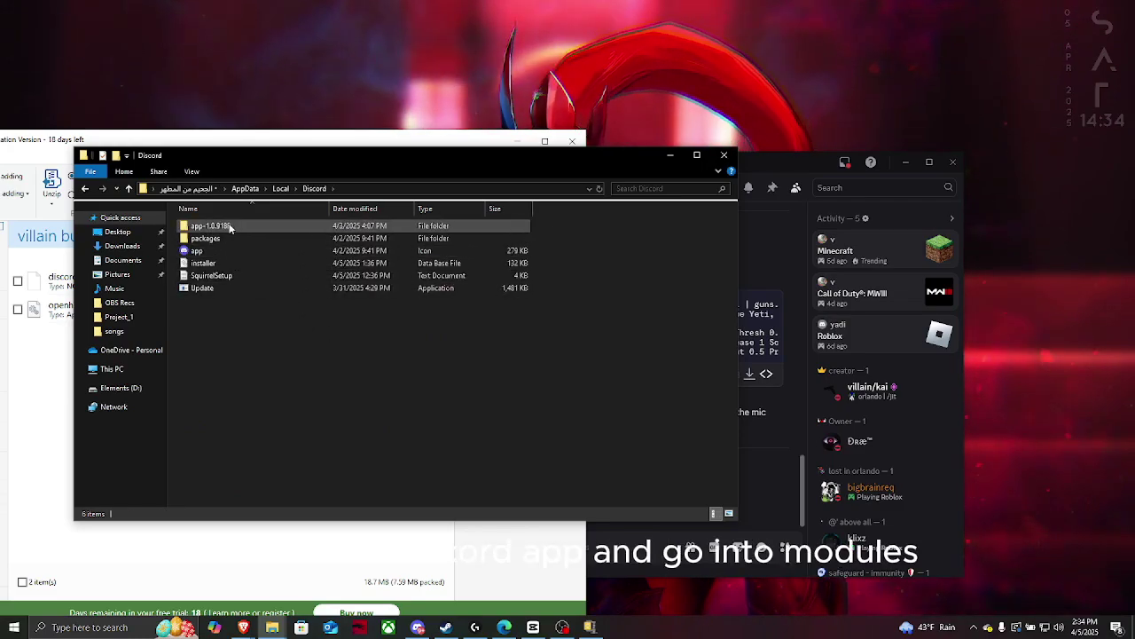
pyautogui.doubleClick(206, 226)
pyautogui.doubleClick(204, 238)
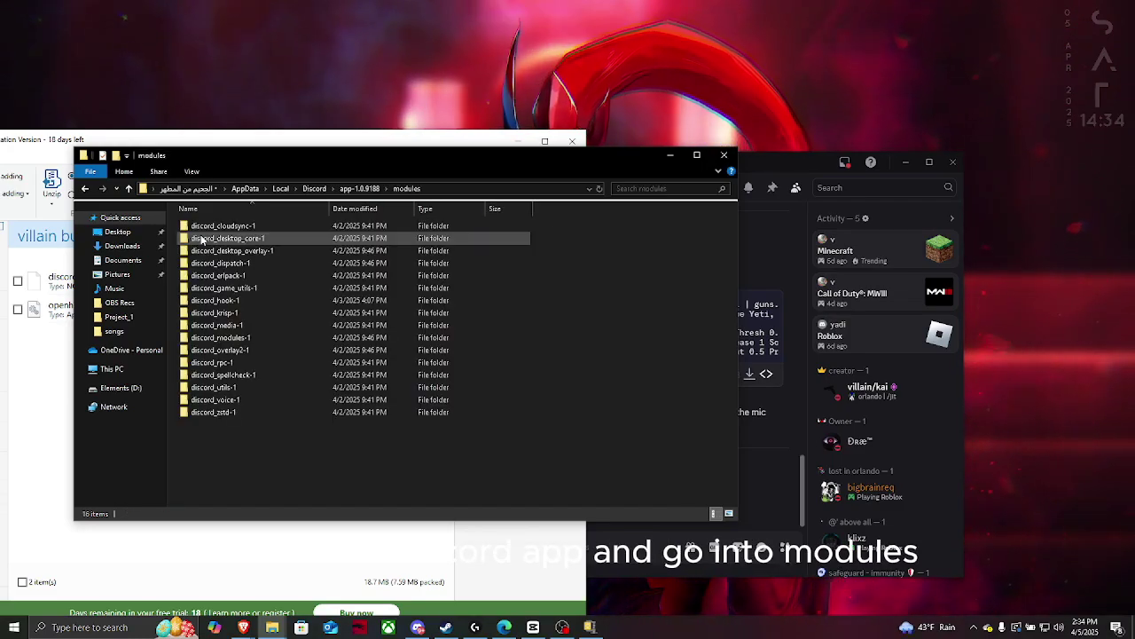
pyautogui.doubleClick(239, 399)
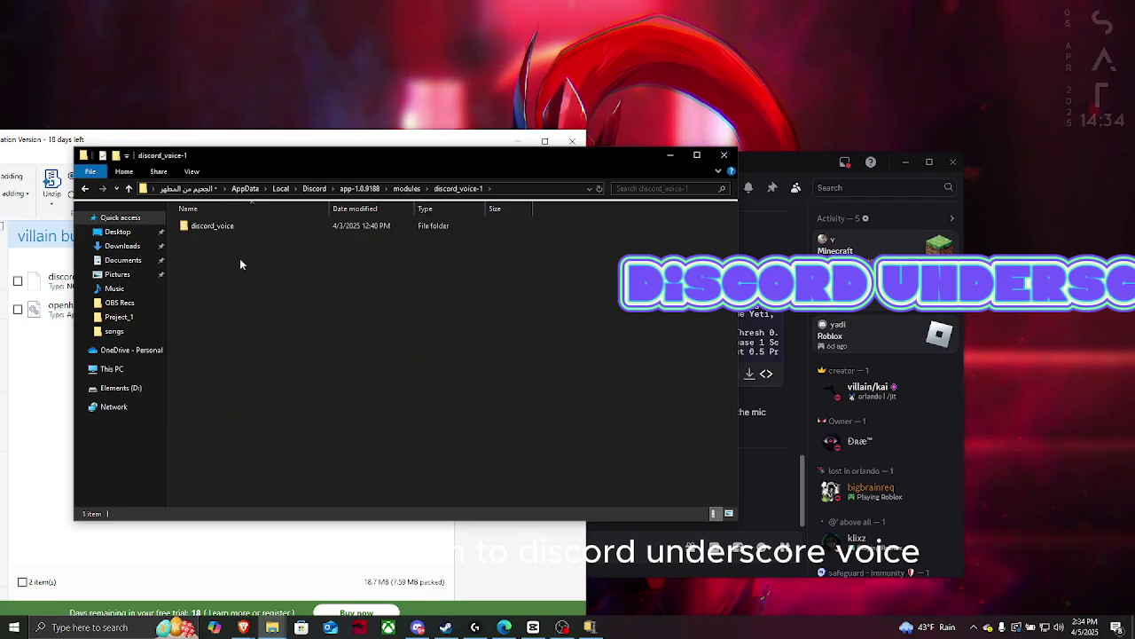
pyautogui.doubleClick(235, 227)
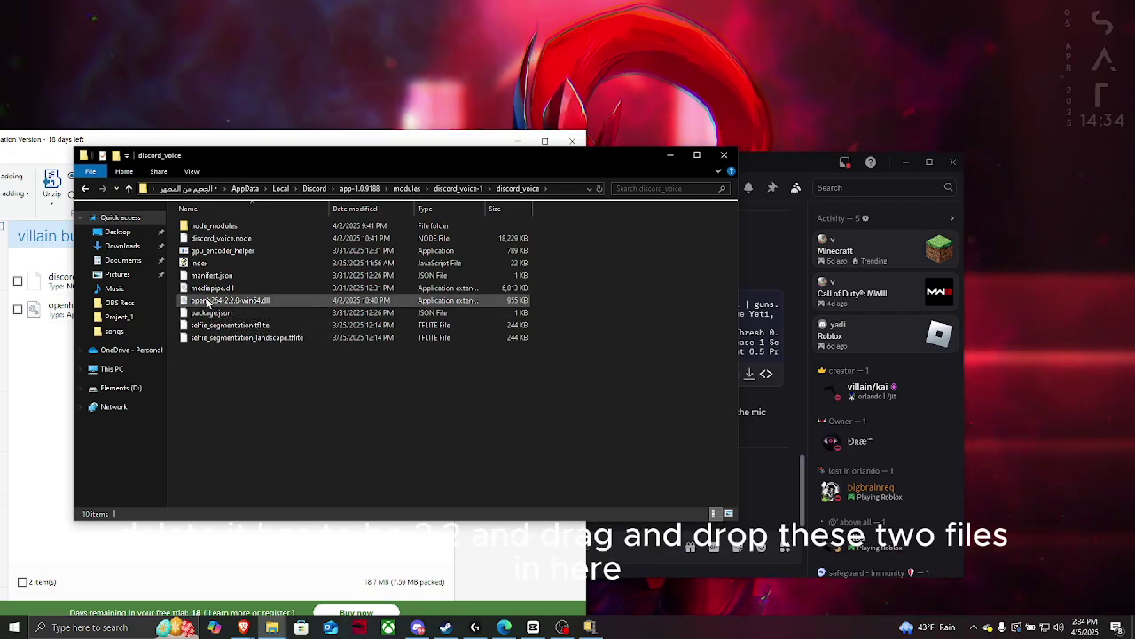
# Step: Copy discord_voice.node and openh264-2.2.0-win64.dll into the discord_voice folder, replacing the originals, and close WinZip
pyautogui.click(35, 364)
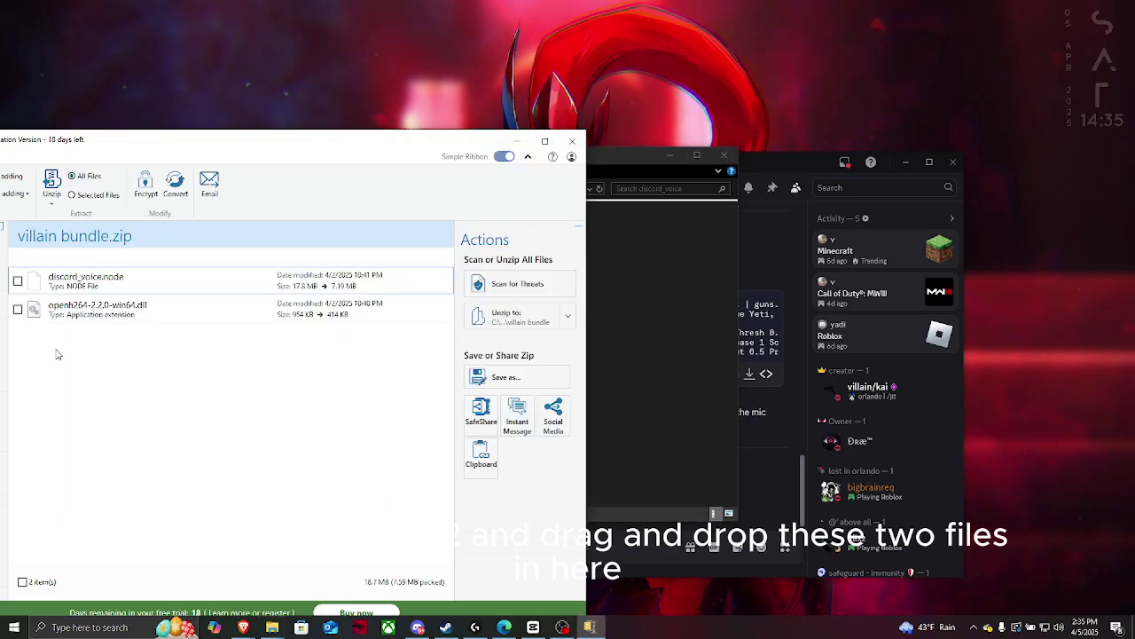
pyautogui.moveTo(56, 353); pyautogui.dragTo(182, 298)
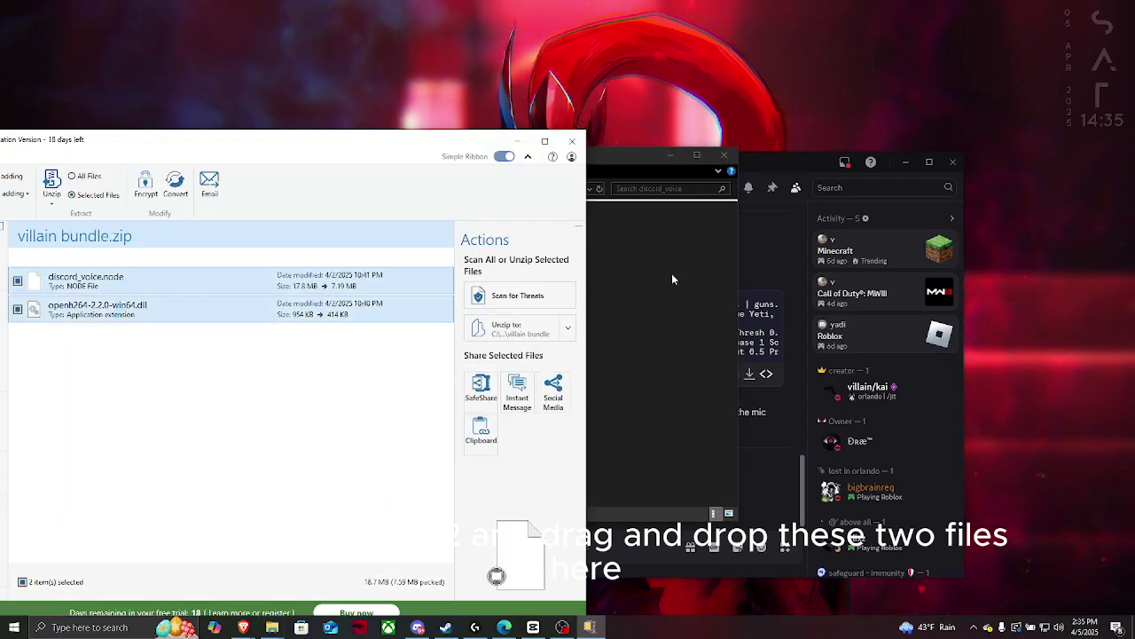
pyautogui.click(671, 280)
pyautogui.click(56, 337)
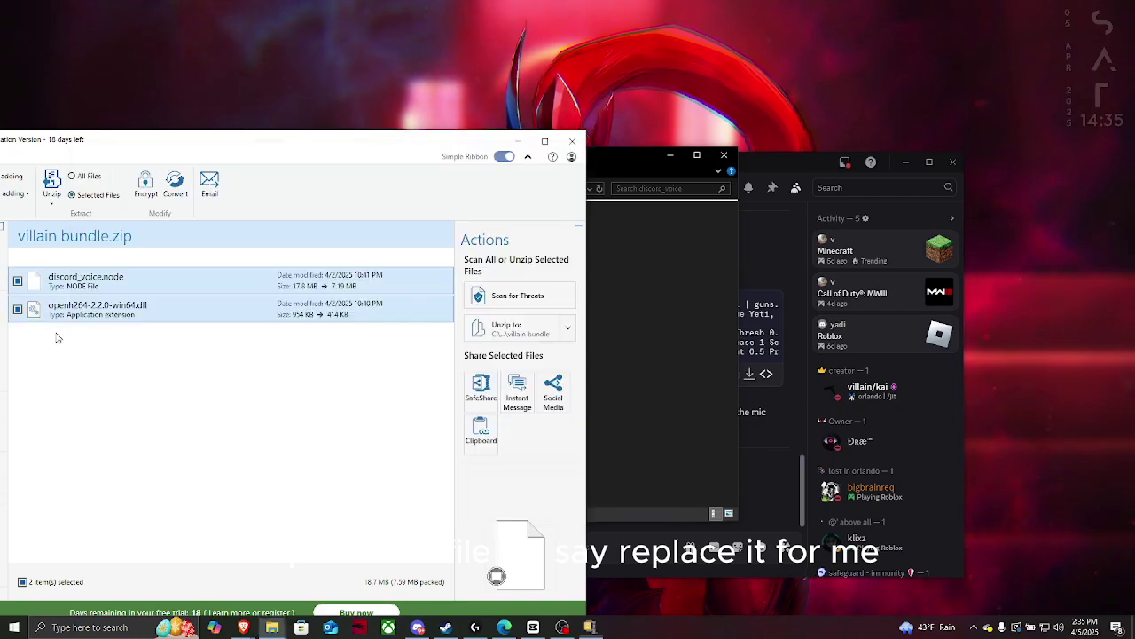
pyautogui.moveTo(56, 337); pyautogui.dragTo(129, 293)
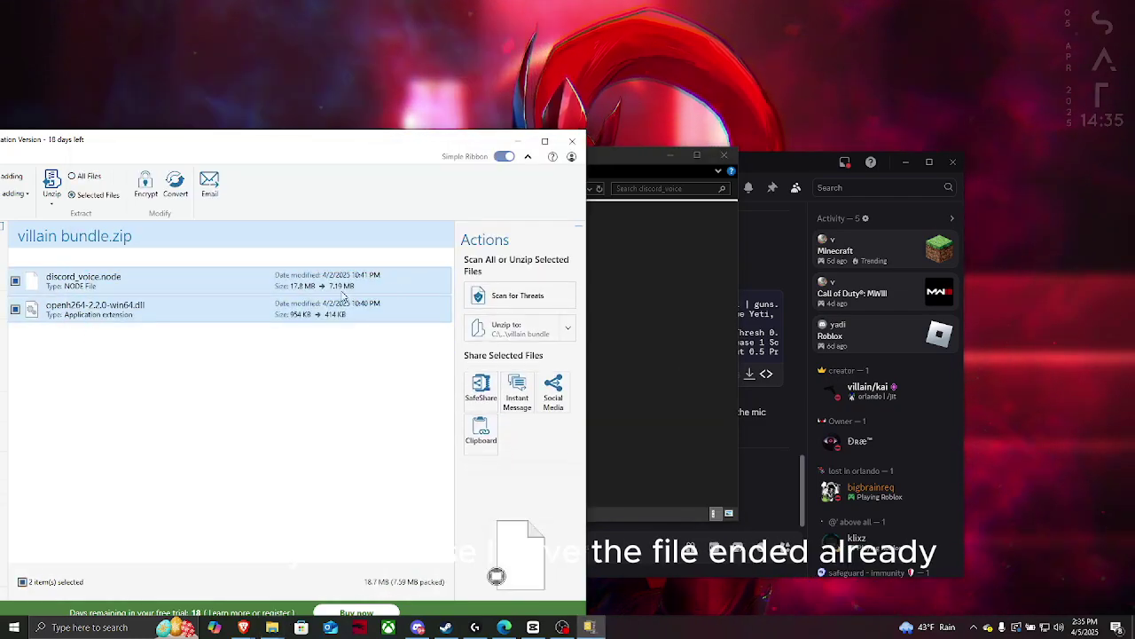
pyautogui.click(622, 408)
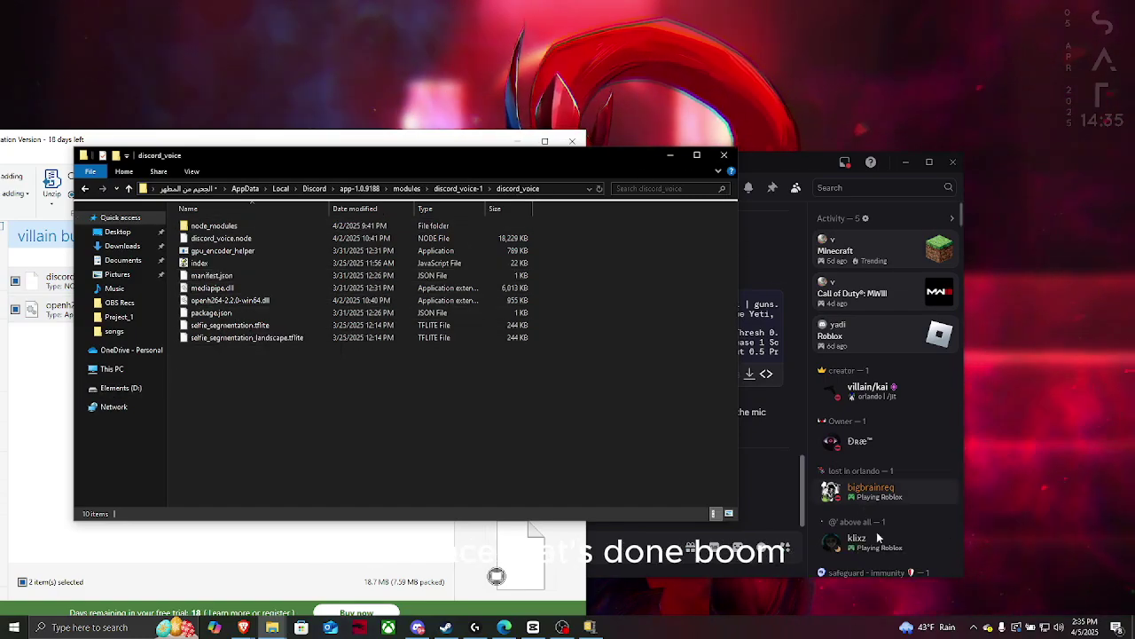
pyautogui.click(973, 628)
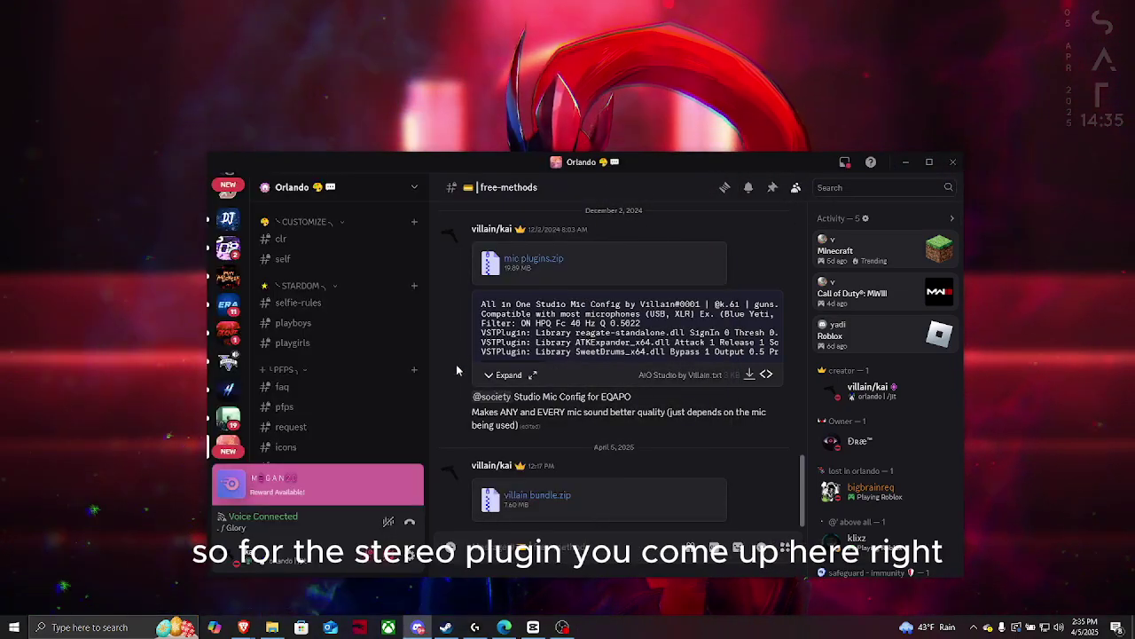
pyautogui.scroll(15, 456, 369)
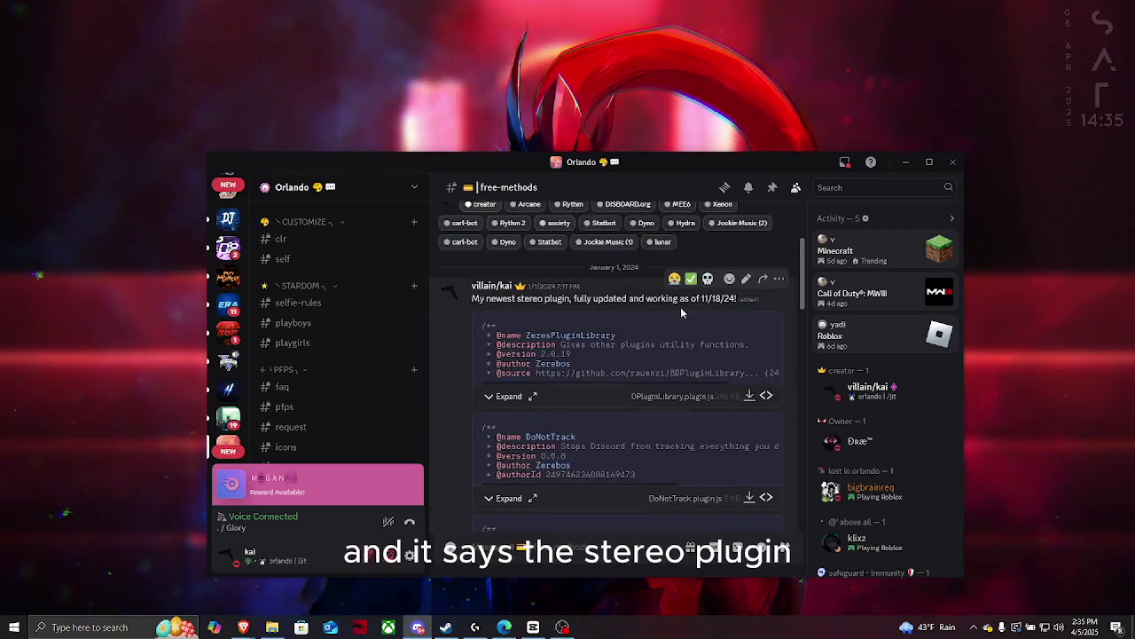
# Step: Edit the stereo plugin message so it reads working as of 4/5/25
pyautogui.rightClick(682, 312)
pyautogui.click(714, 261)
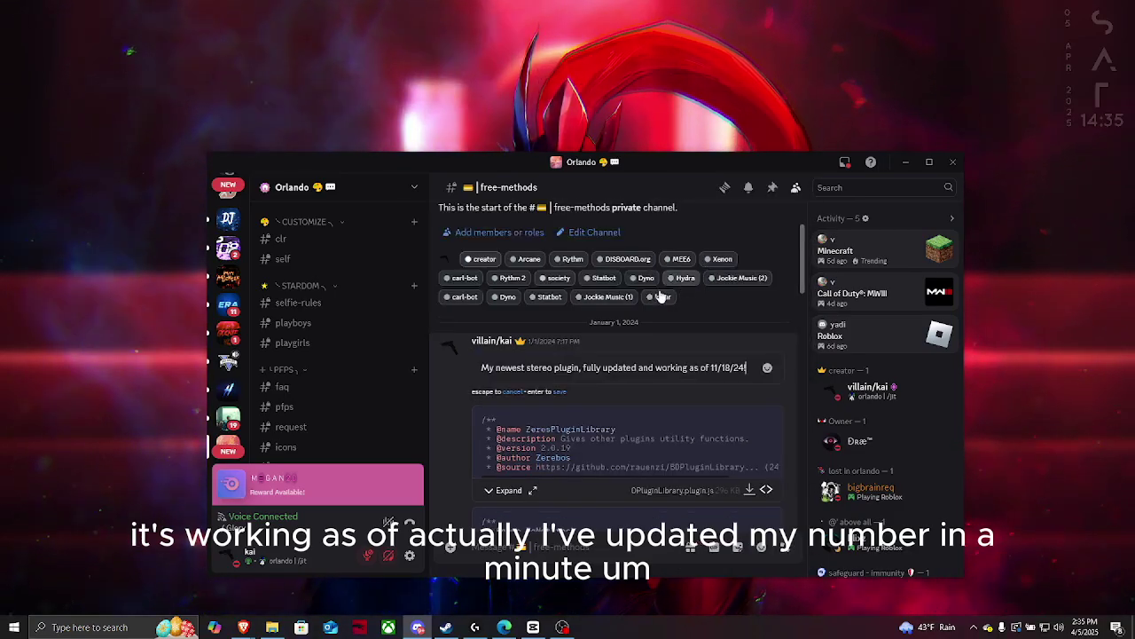
pyautogui.scroll(-10, 651, 345)
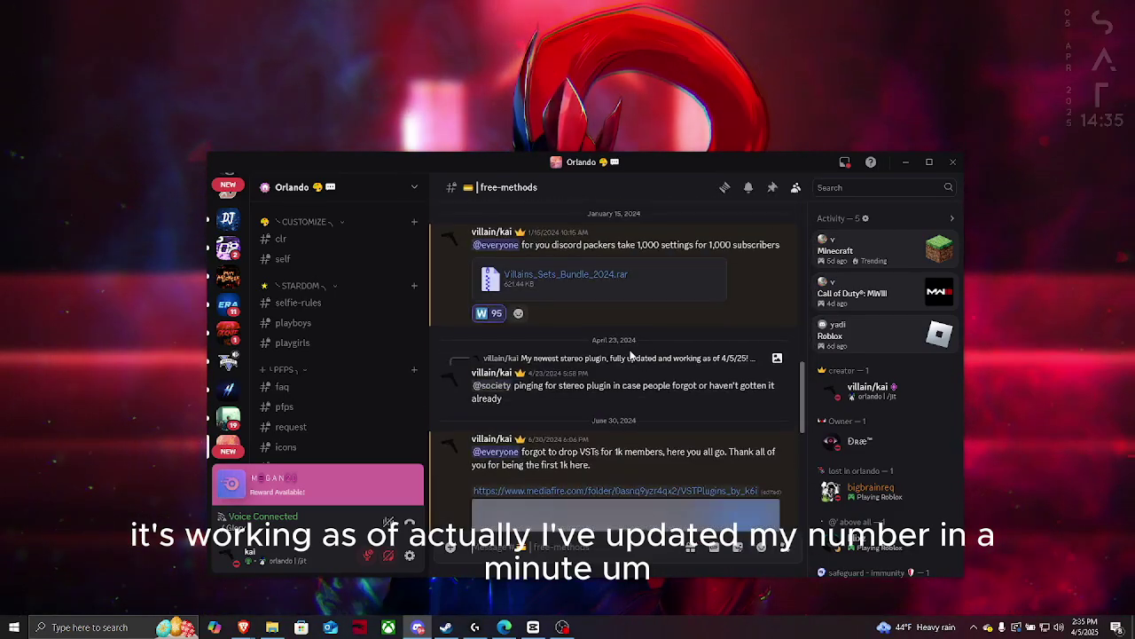
pyautogui.scroll(-10, 677, 414)
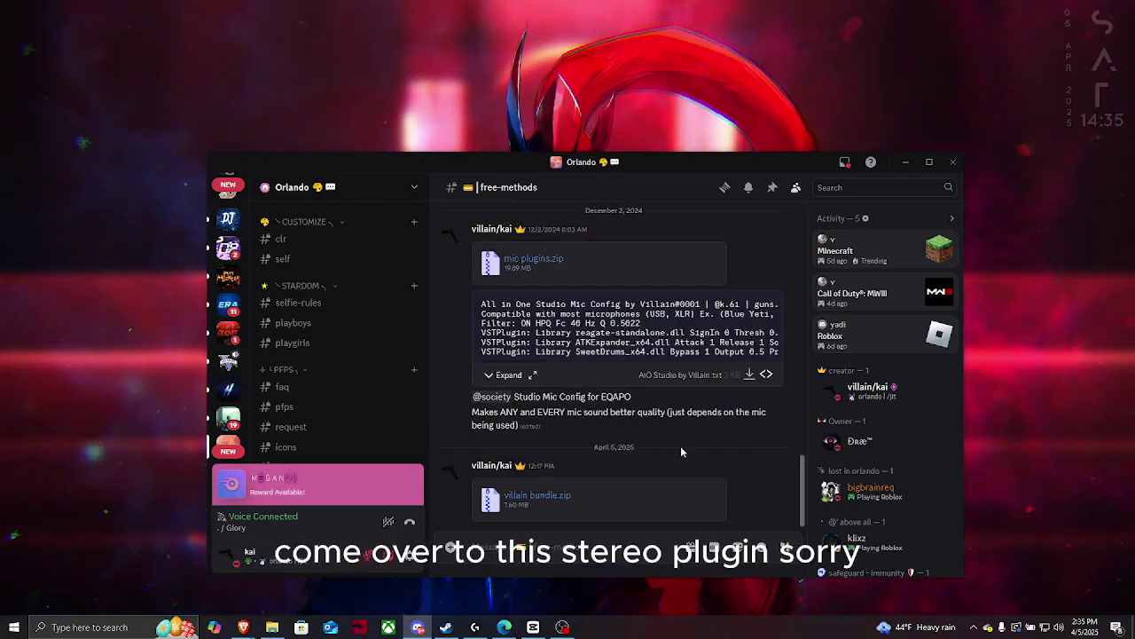
pyautogui.scroll(10, 682, 449)
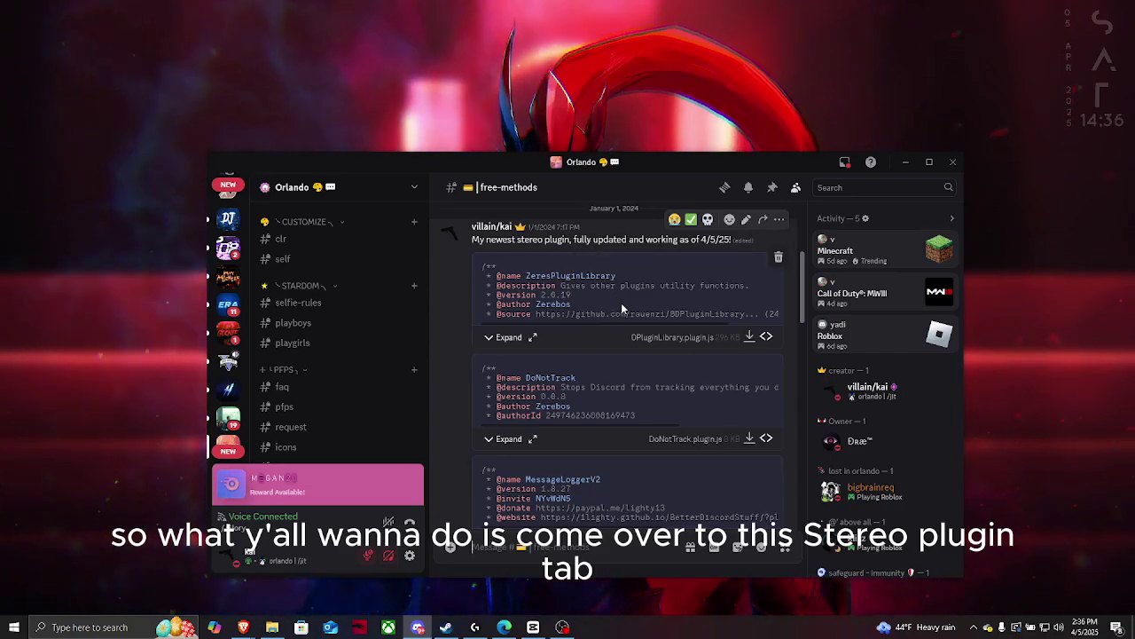
# Step: Open the BetterDiscord Plugins page in User Settings
pyautogui.scroll(-1, 622, 306)
pyautogui.scroll(-5, 639, 426)
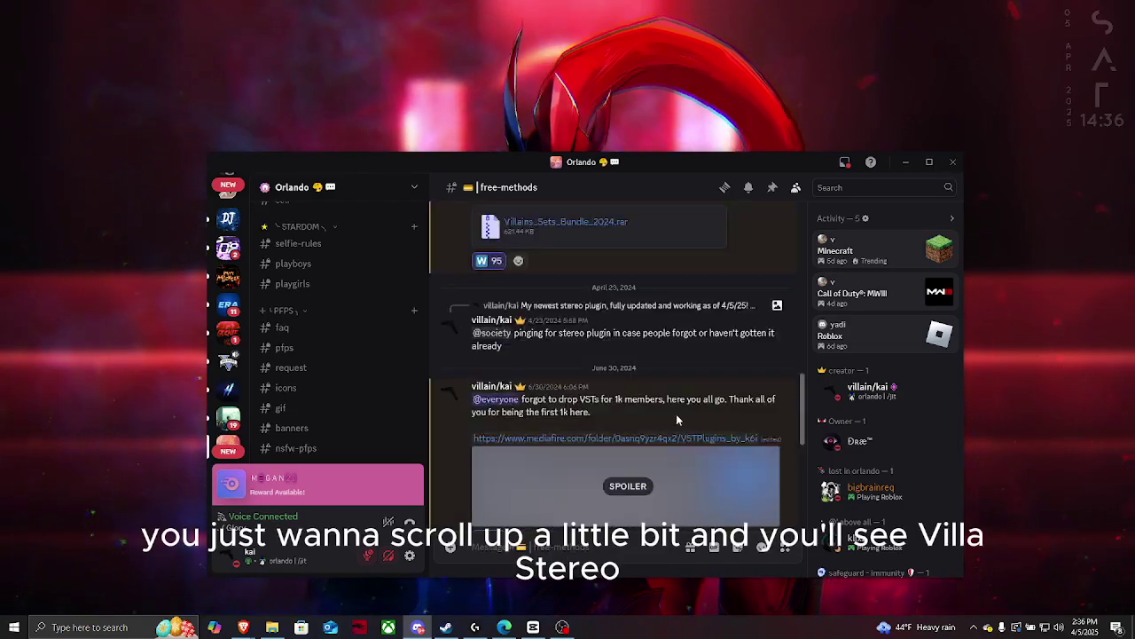
pyautogui.scroll(5, 621, 355)
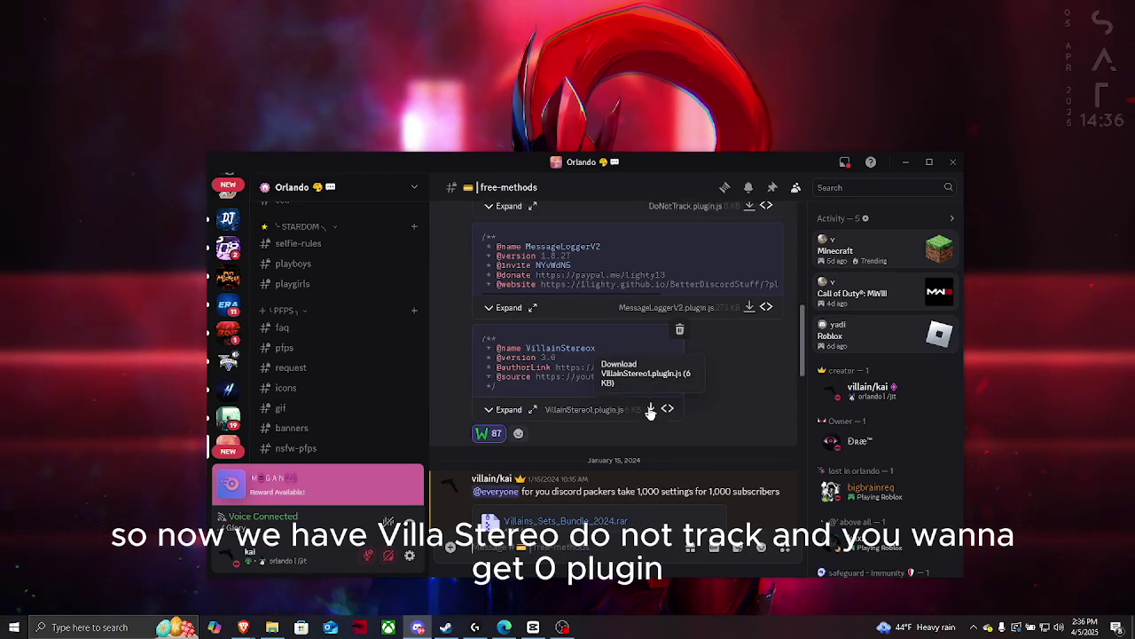
pyautogui.scroll(3, 698, 331)
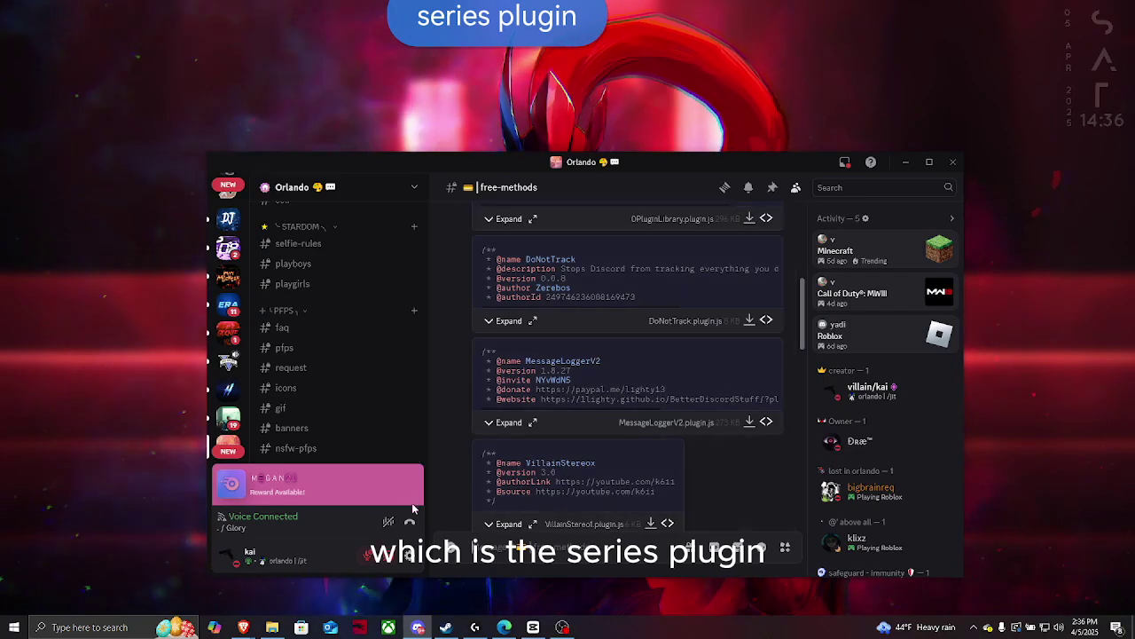
pyautogui.click(309, 310)
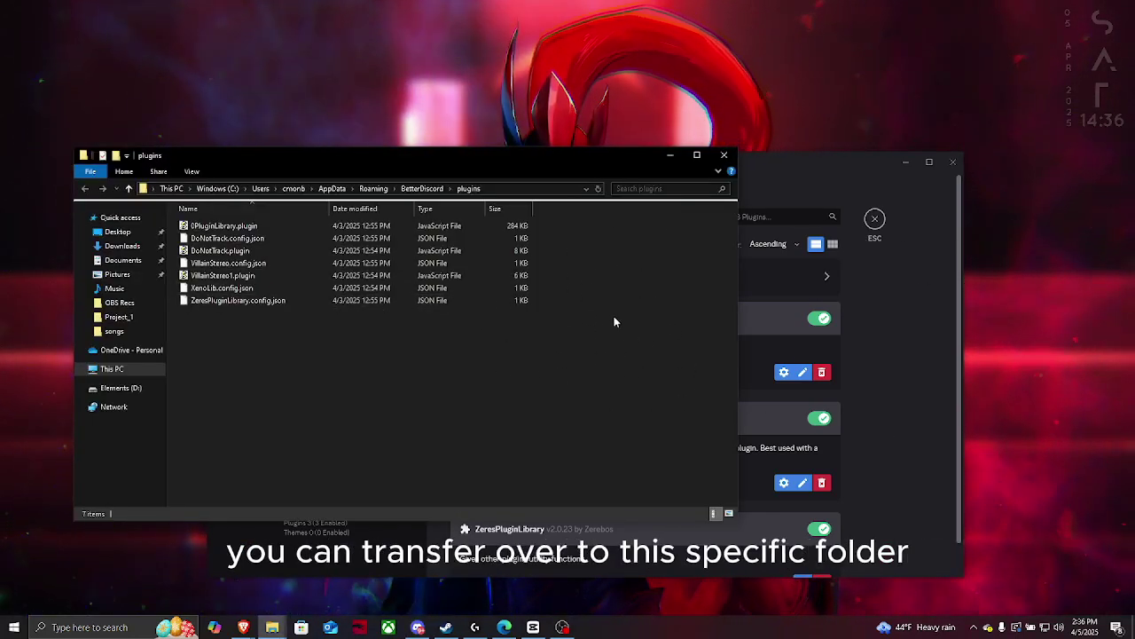
pyautogui.click(723, 155)
pyautogui.scroll(-2, 823, 312)
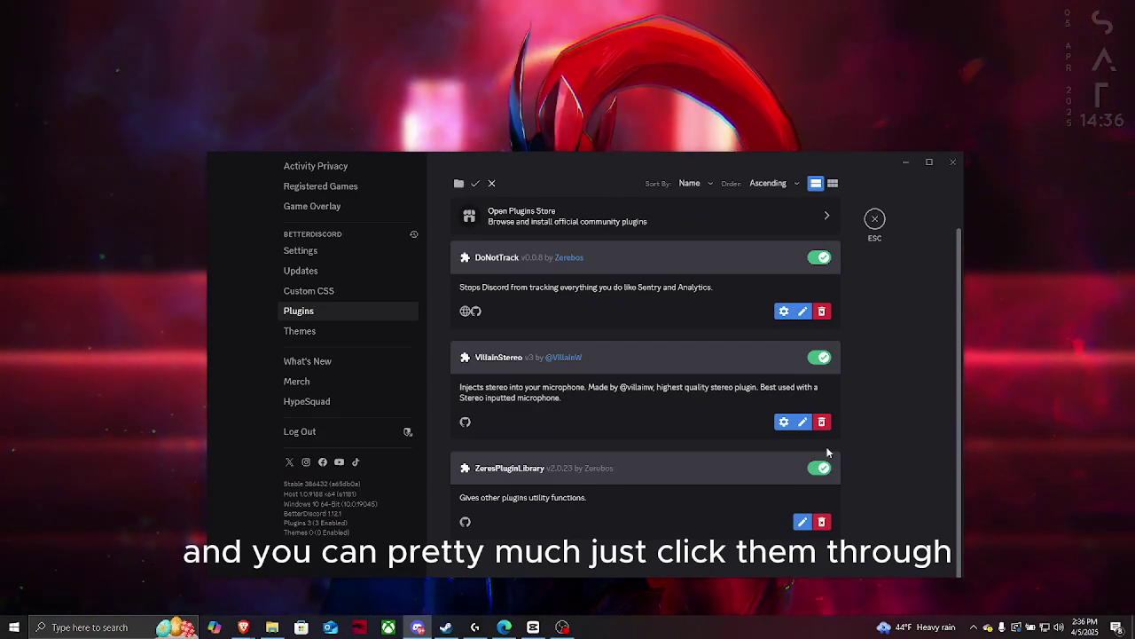
# Step: Locate the VillainStereo v3 card and its old author tag in the plugin list
pyautogui.scroll(2, 823, 268)
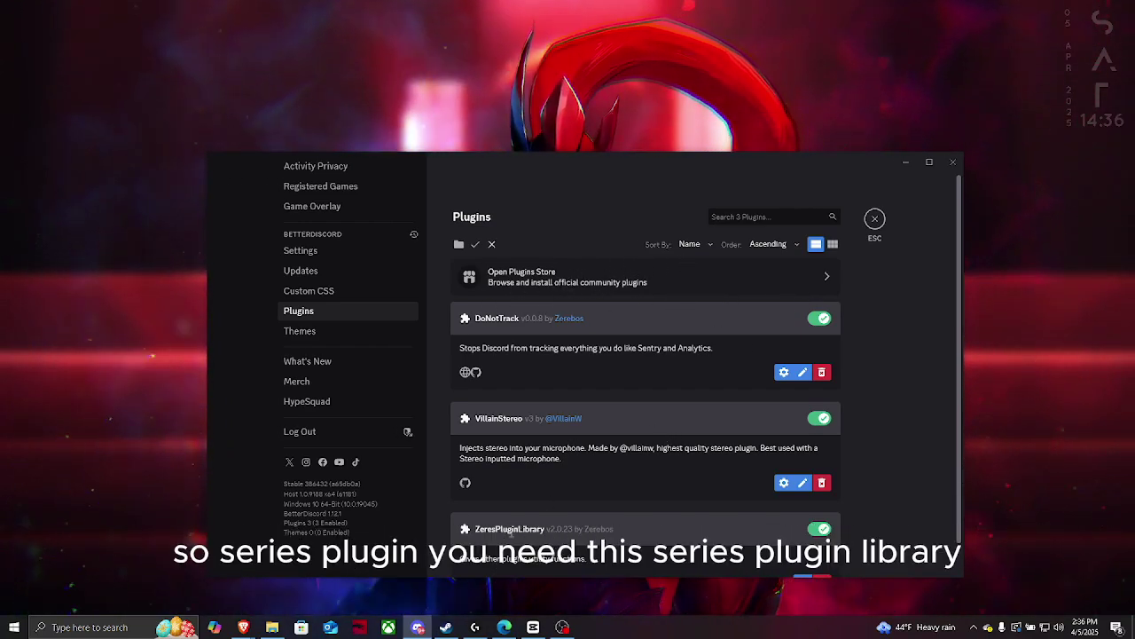
pyautogui.scroll(-2, 470, 523)
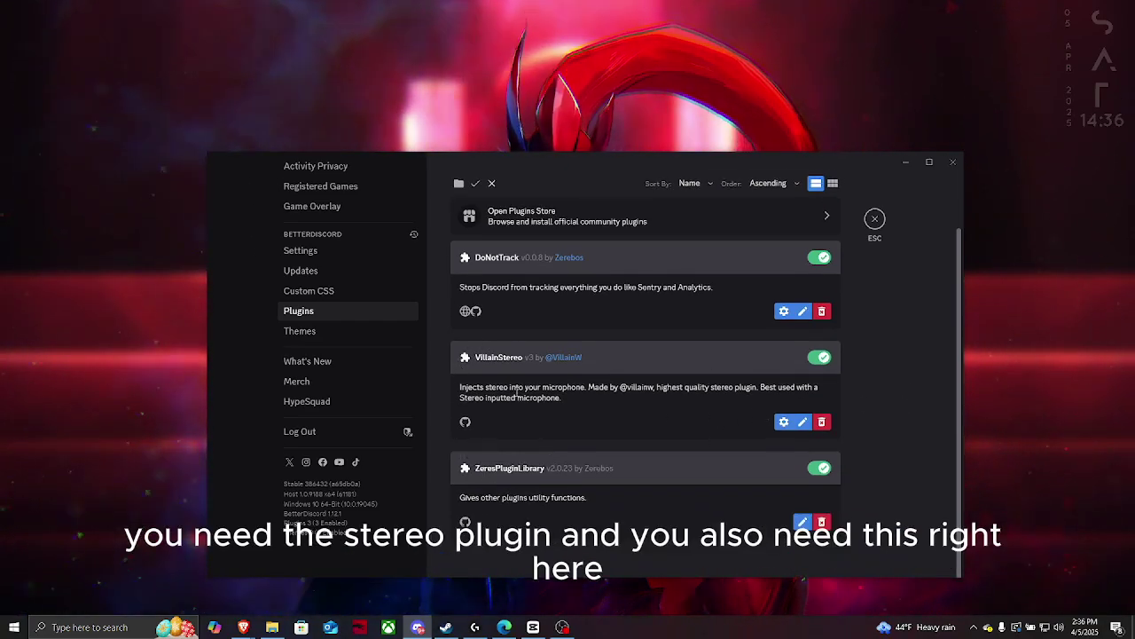
pyautogui.doubleClick(639, 387)
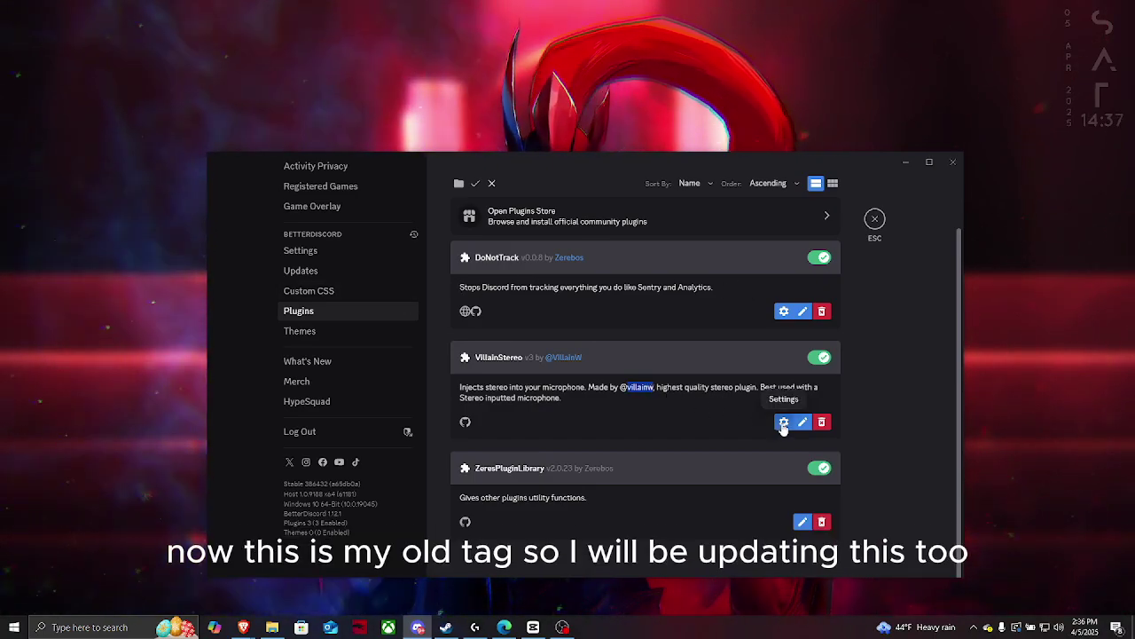
pyautogui.click(784, 421)
pyautogui.click(796, 417)
# Step: Save VillainStereo's code with the new author tag and check the updated description
pyautogui.click(802, 422)
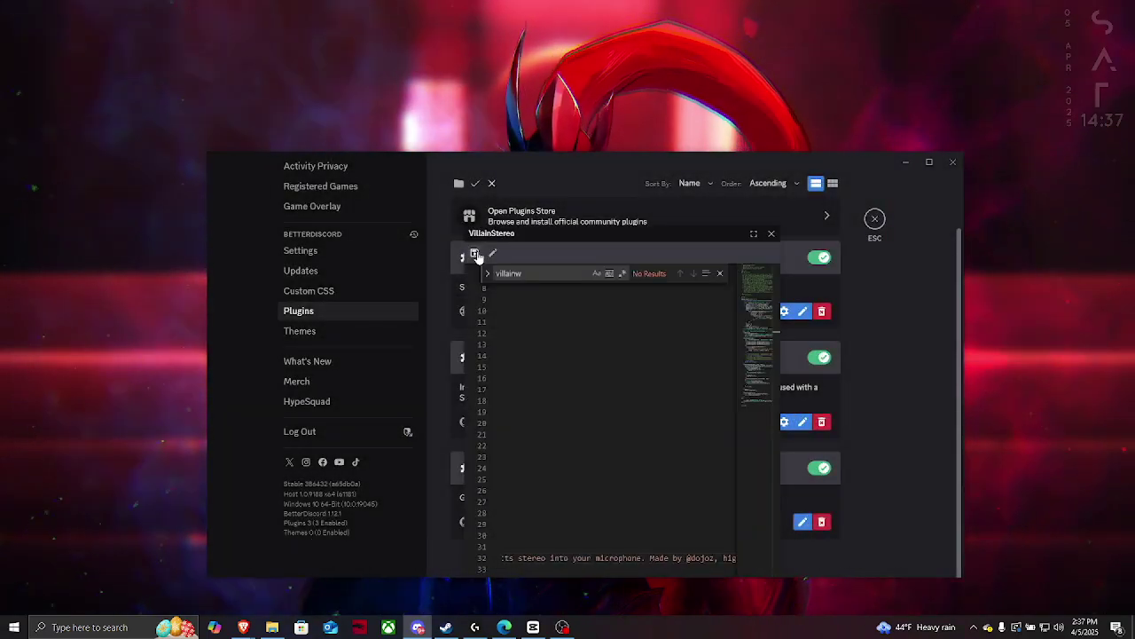
pyautogui.click(476, 256)
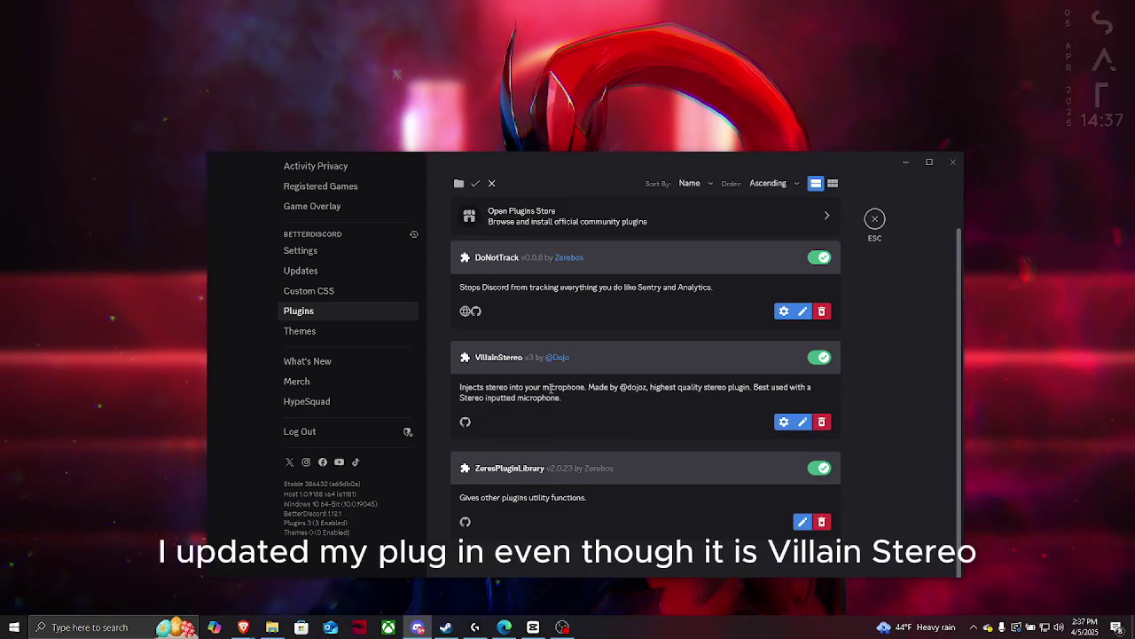
pyautogui.doubleClick(635, 387)
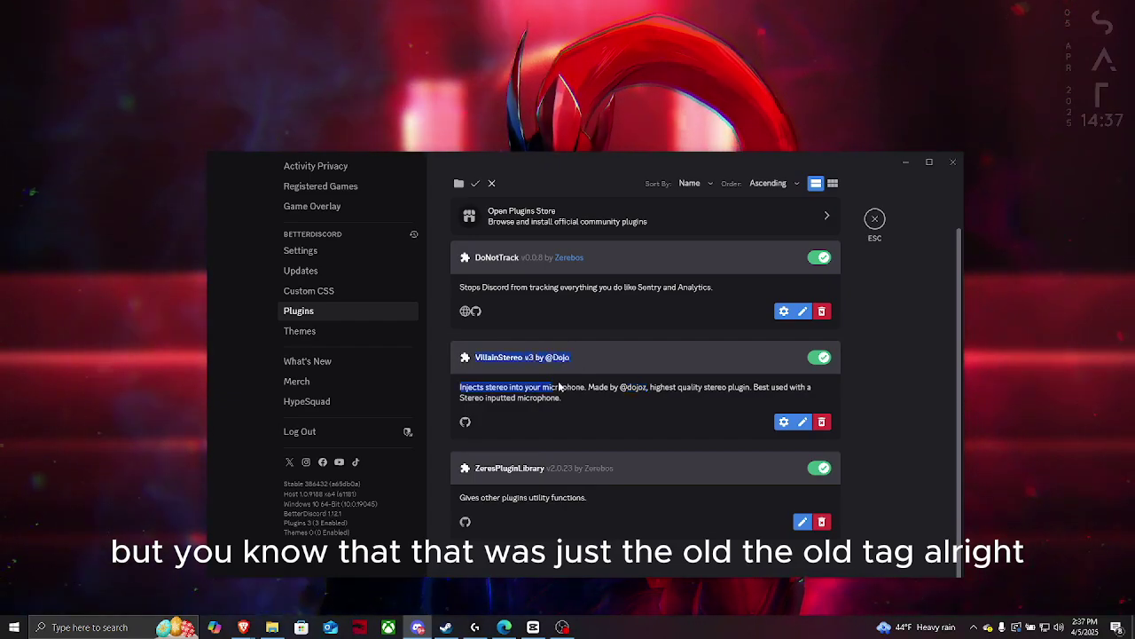
pyautogui.click(765, 412)
pyautogui.scroll(1, 764, 413)
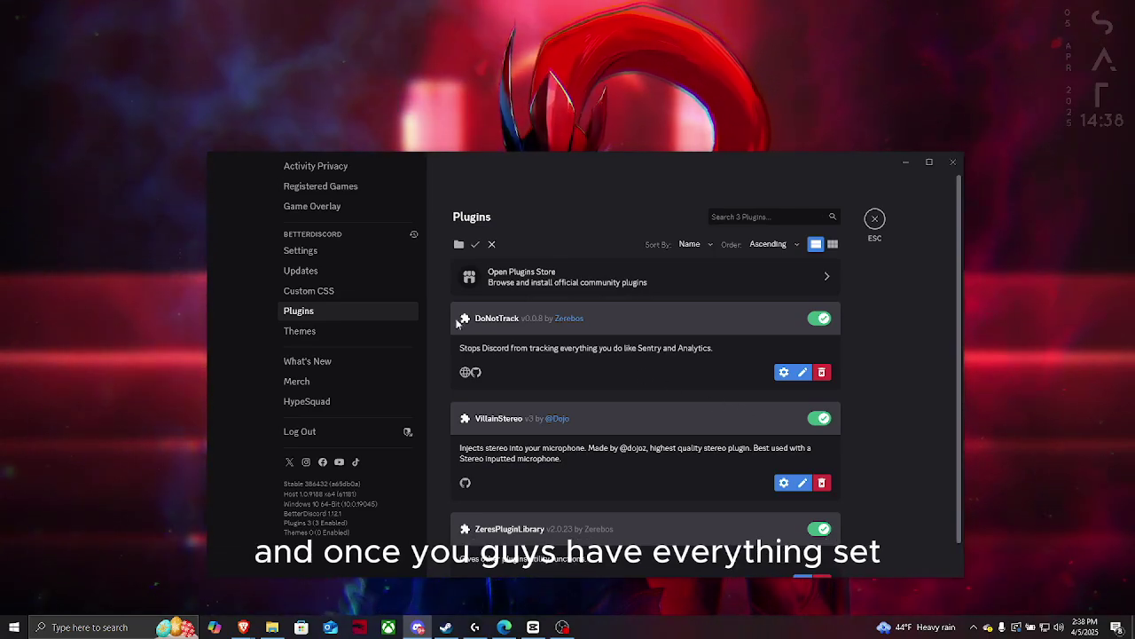
# Step: In Voice & Video, turn on automatic input sensitivity, keeping echo cancellation off and noise suppression None
pyautogui.scroll(3, 373, 352)
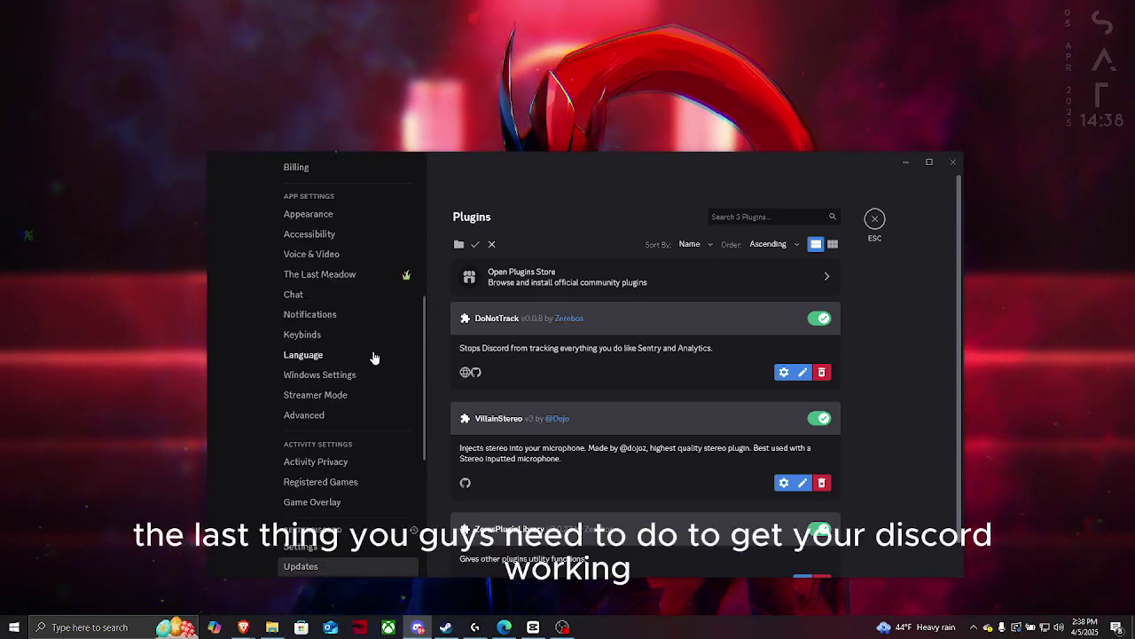
pyautogui.click(344, 264)
pyautogui.scroll(-10, 632, 396)
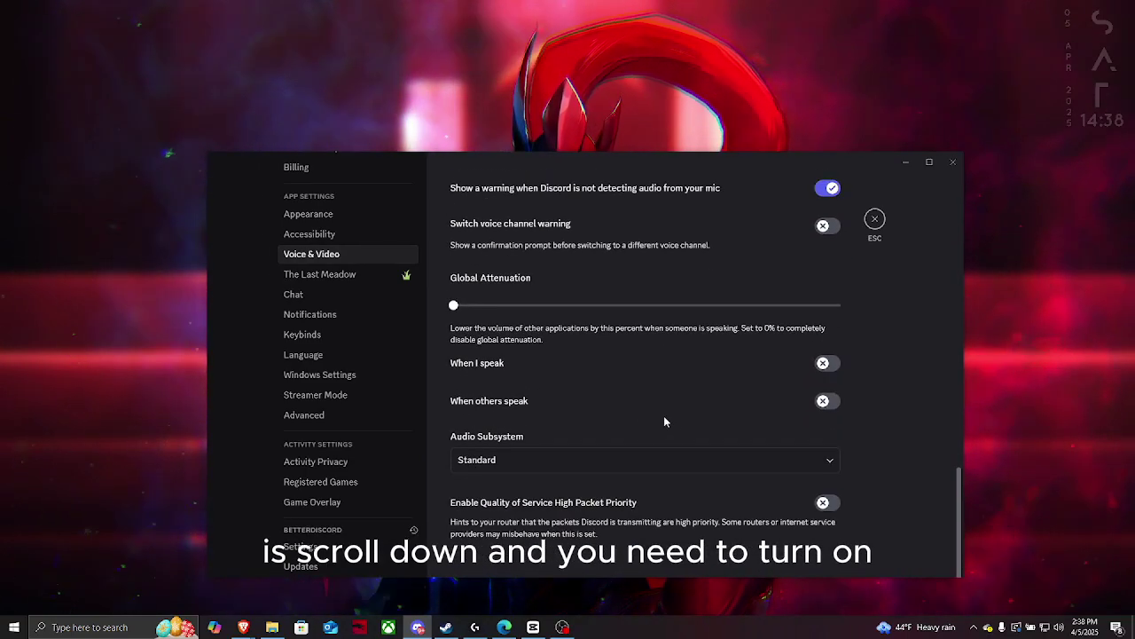
pyautogui.scroll(5, 664, 422)
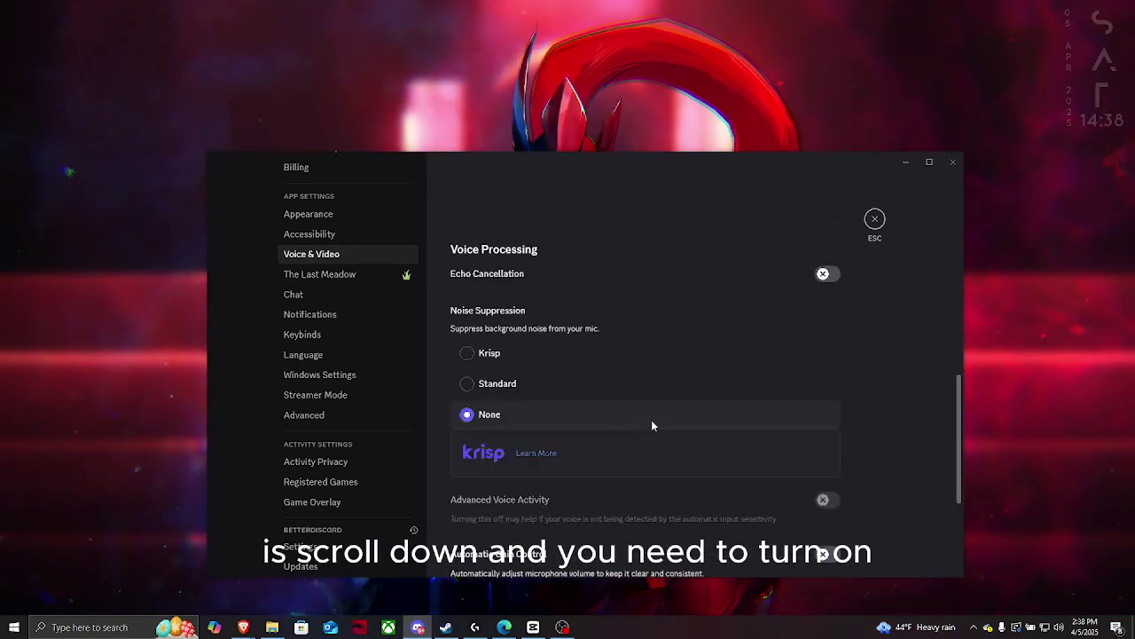
pyautogui.scroll(3, 510, 439)
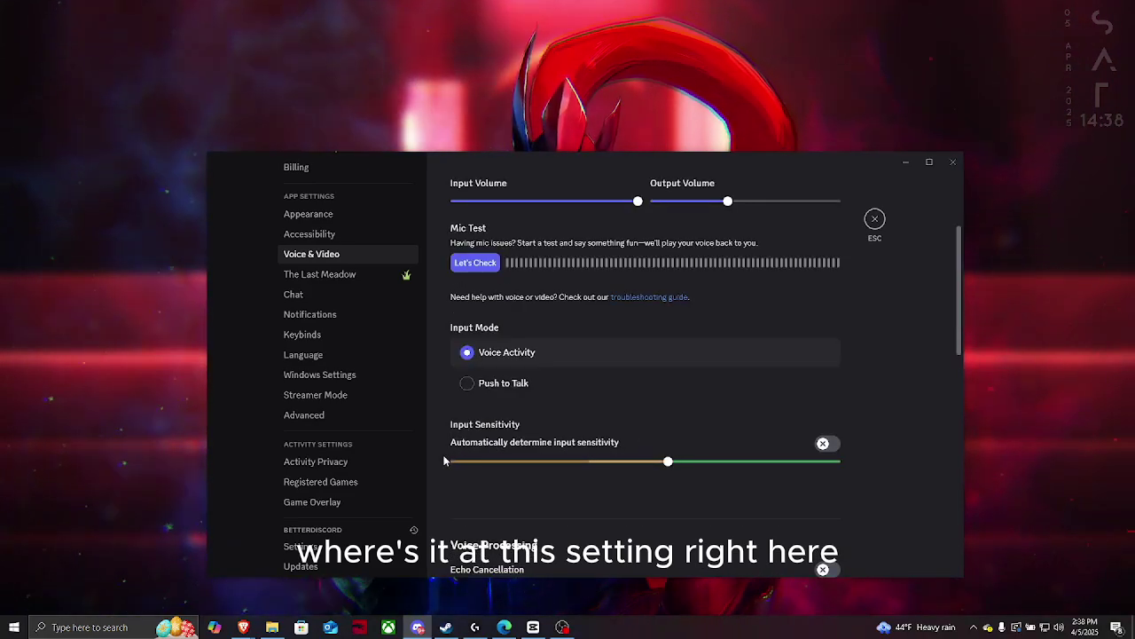
pyautogui.click(829, 443)
pyautogui.scroll(-3, 595, 414)
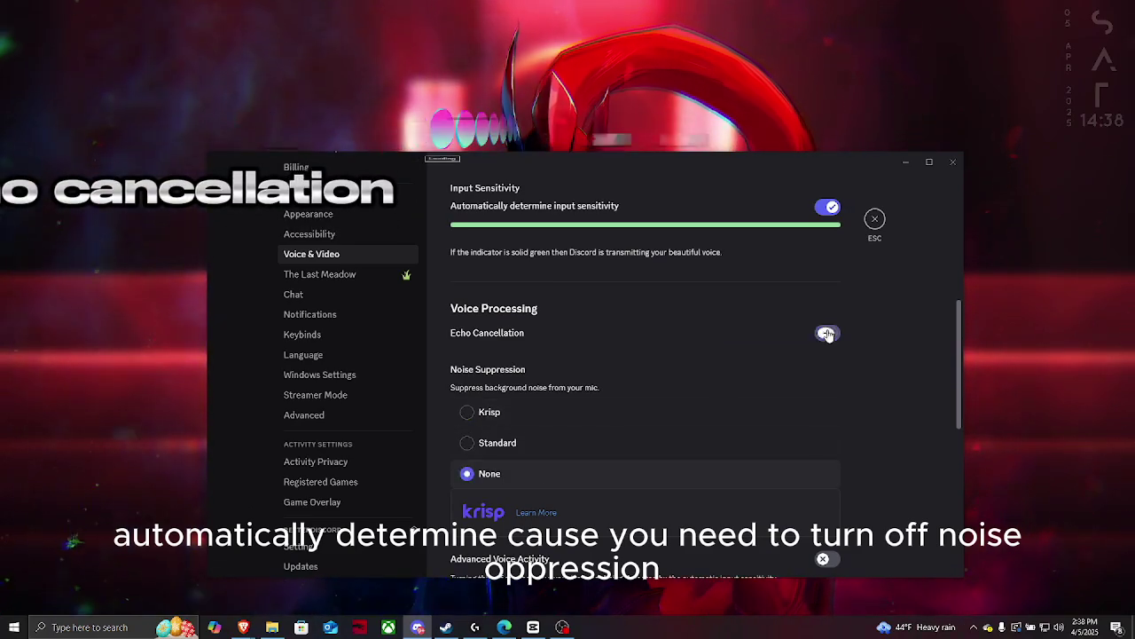
pyautogui.scroll(-1, 877, 379)
pyautogui.scroll(-2, 876, 380)
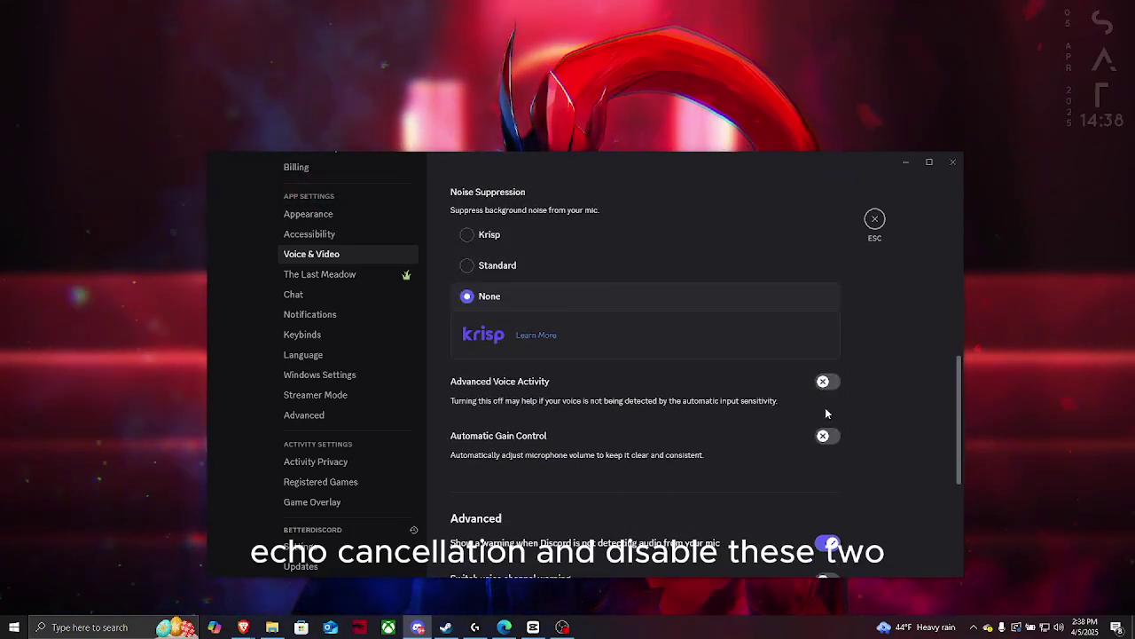
pyautogui.scroll(-5, 839, 421)
pyautogui.click(821, 460)
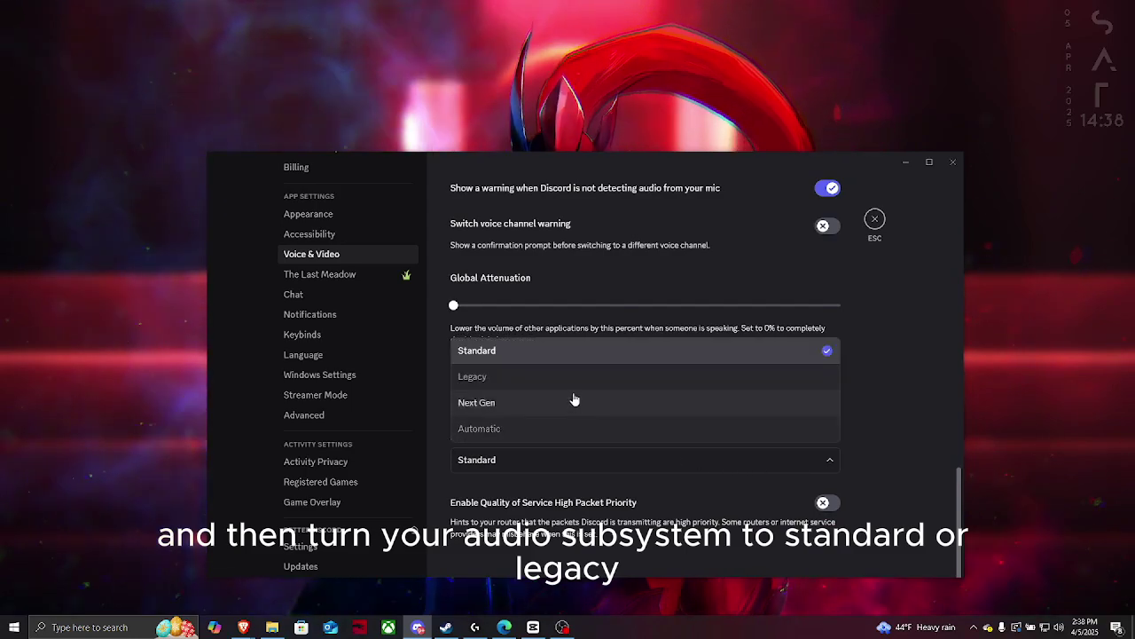
pyautogui.click(902, 350)
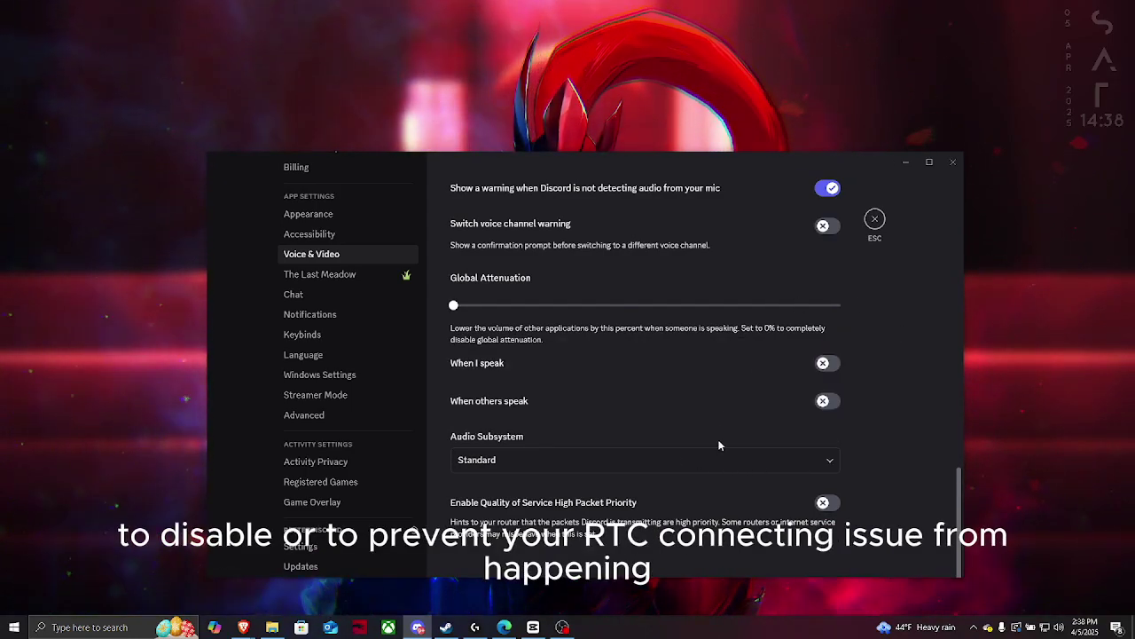
pyautogui.click(668, 464)
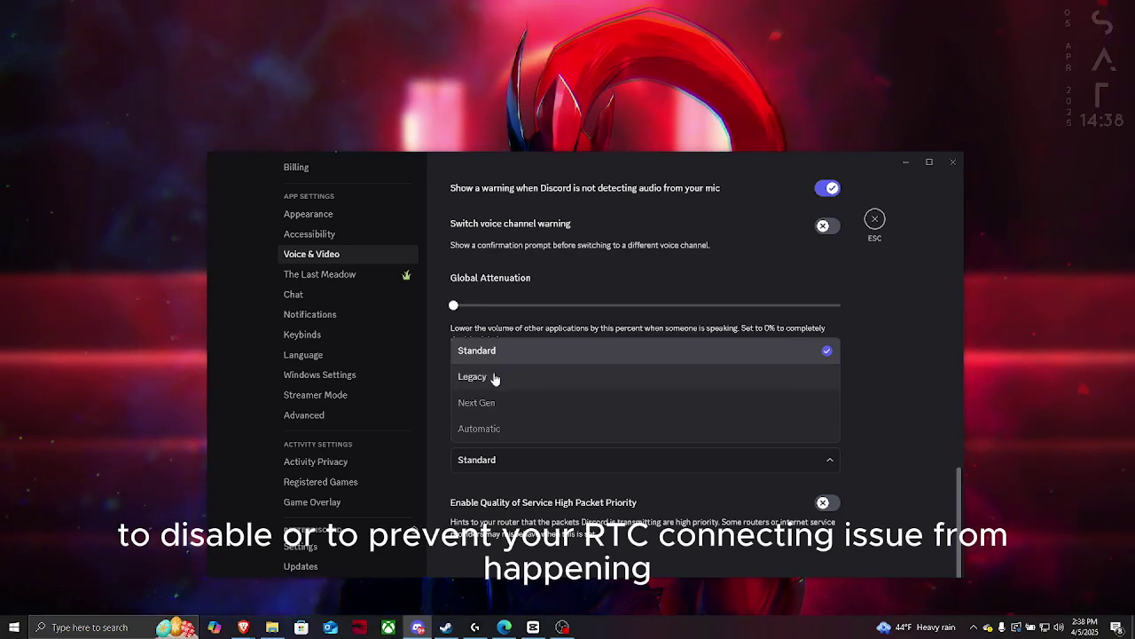
pyautogui.click(887, 364)
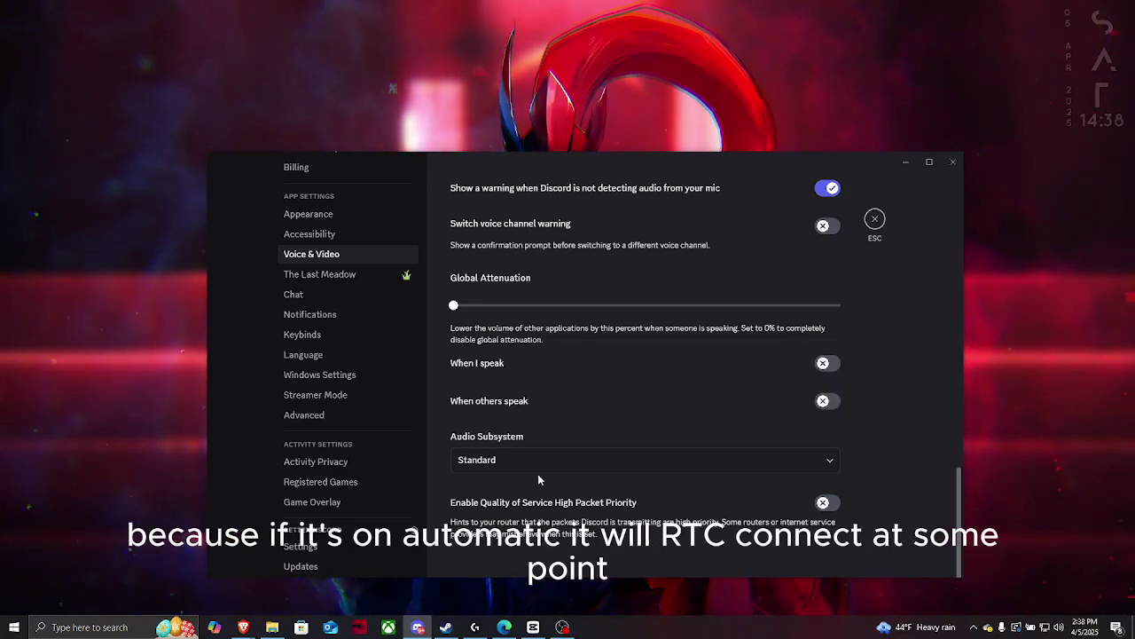
pyautogui.click(537, 473)
pyautogui.click(514, 470)
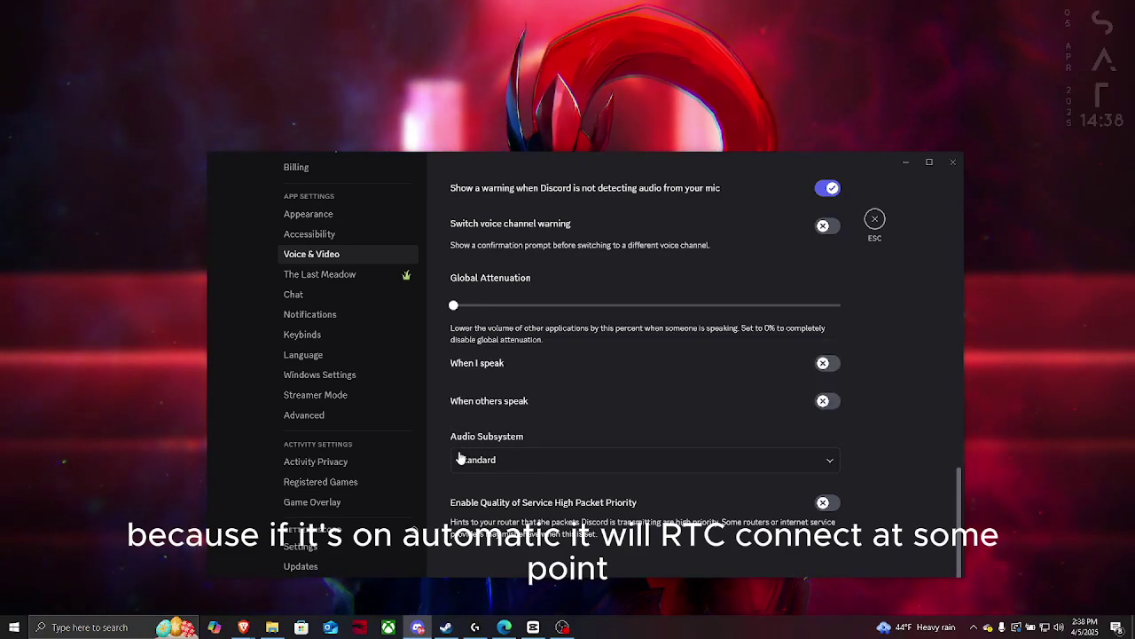
pyautogui.click(520, 463)
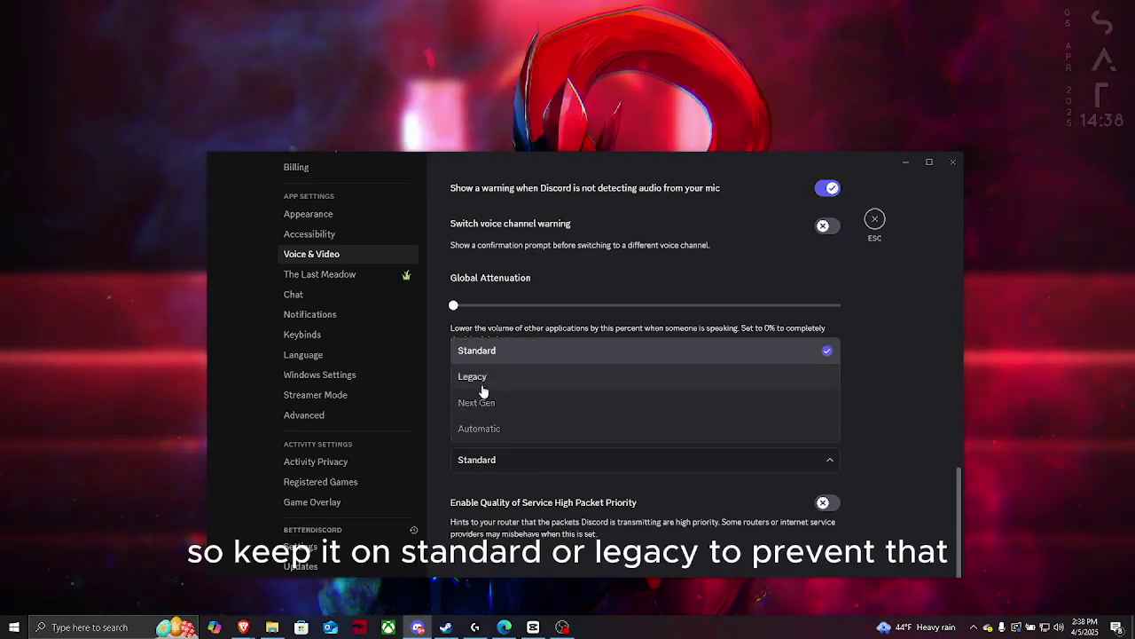
pyautogui.click(904, 433)
pyautogui.scroll(5, 867, 400)
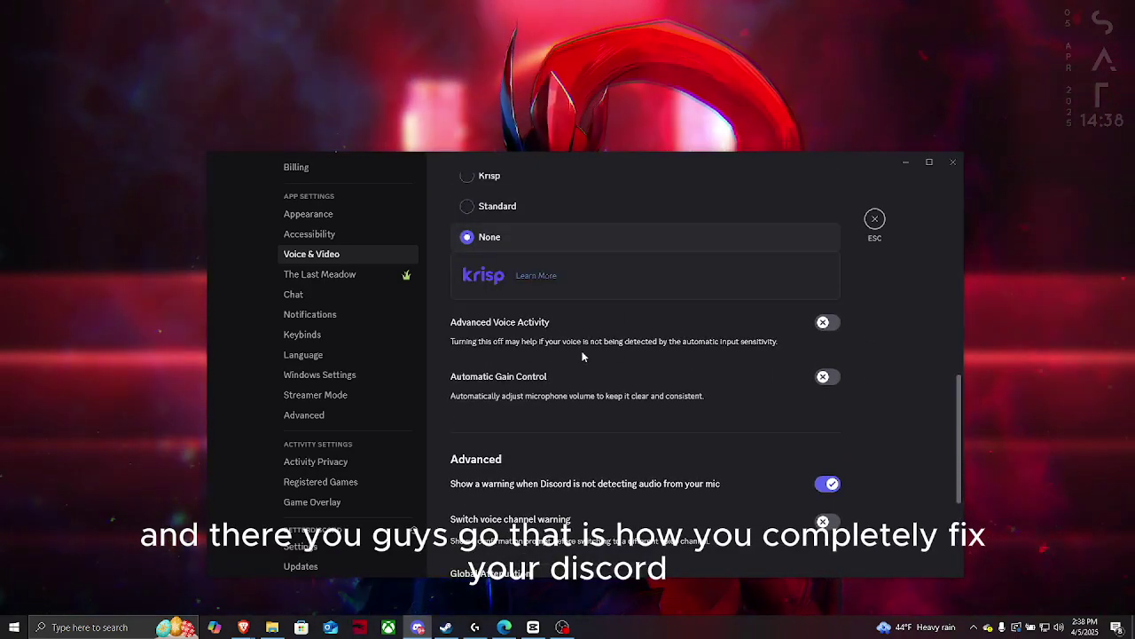
pyautogui.scroll(-3, 349, 375)
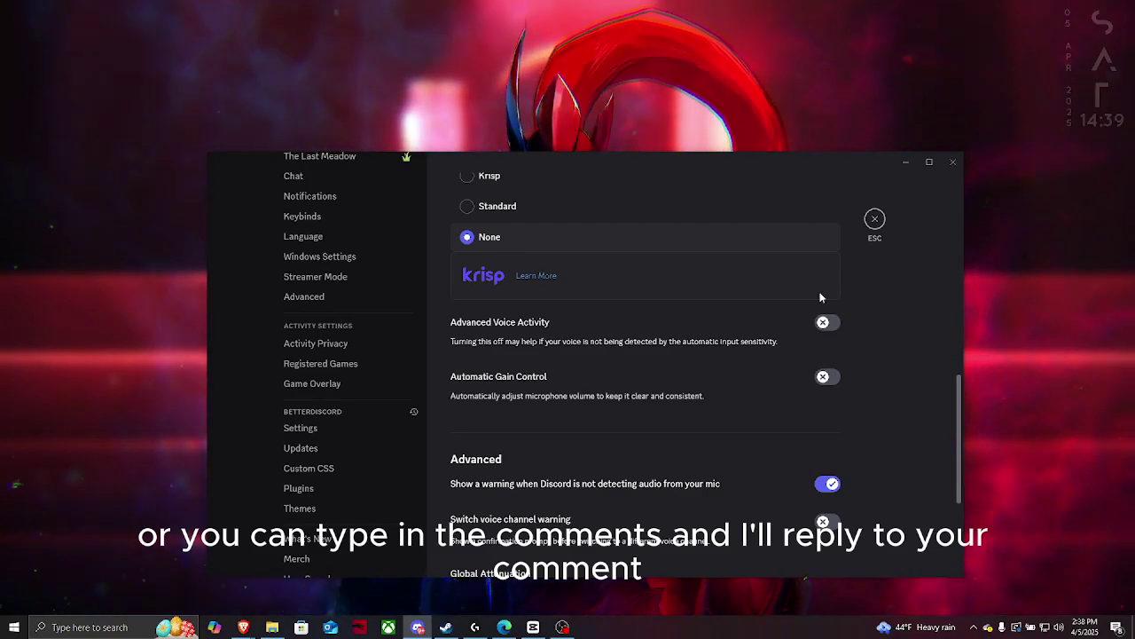
# Step: Minimise the Discord settings window to reveal the wallpaper desktop
pyautogui.click(905, 161)
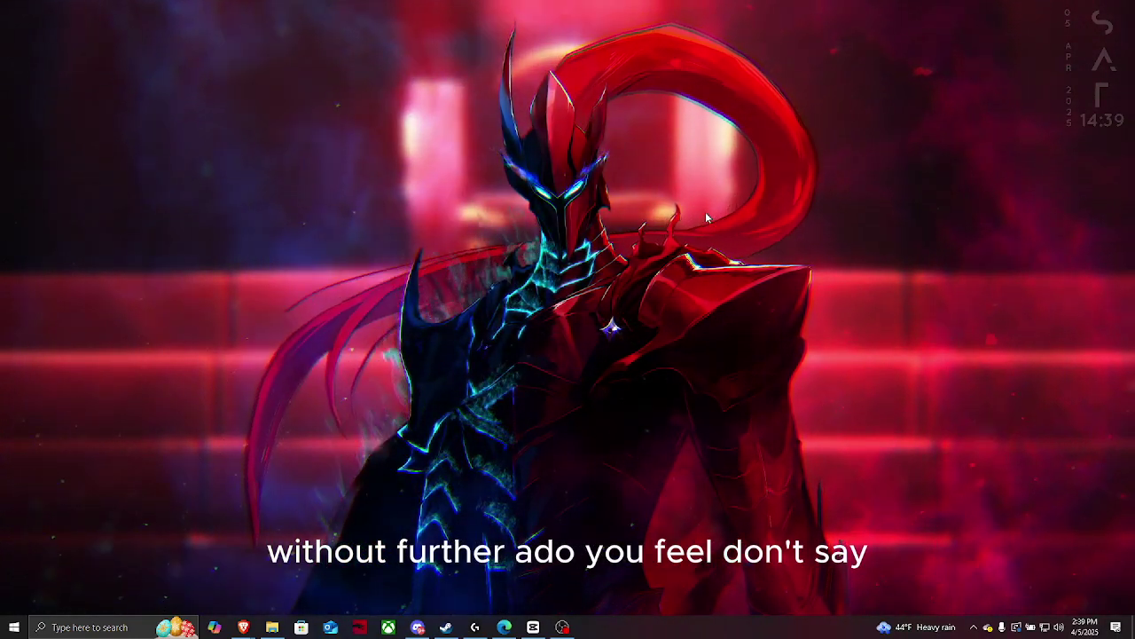